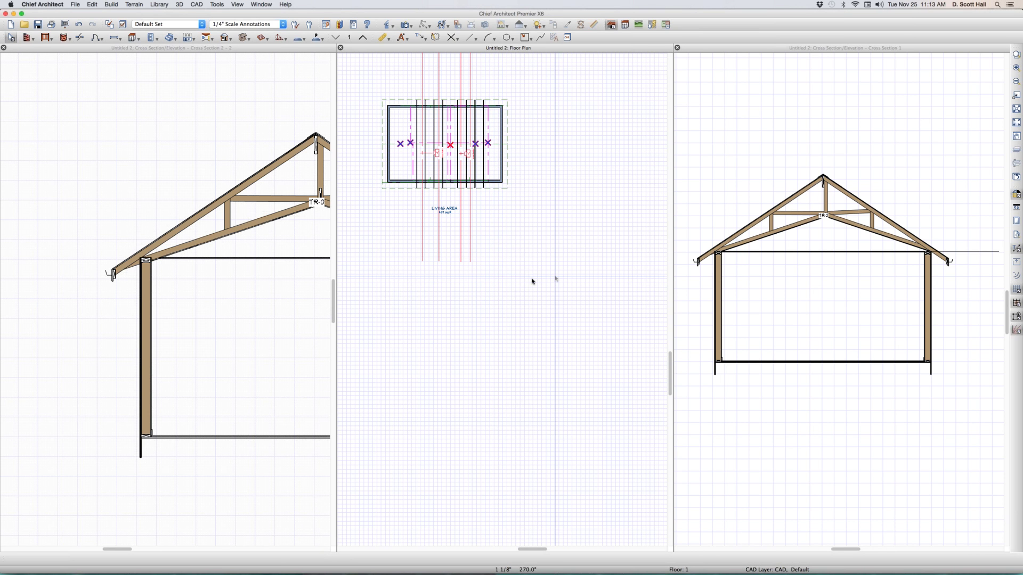
pyautogui.press('F9')
pyautogui.moveTo(515, 268); pyautogui.dragTo(483, 307)
pyautogui.press('space')
pyautogui.press('super+w')
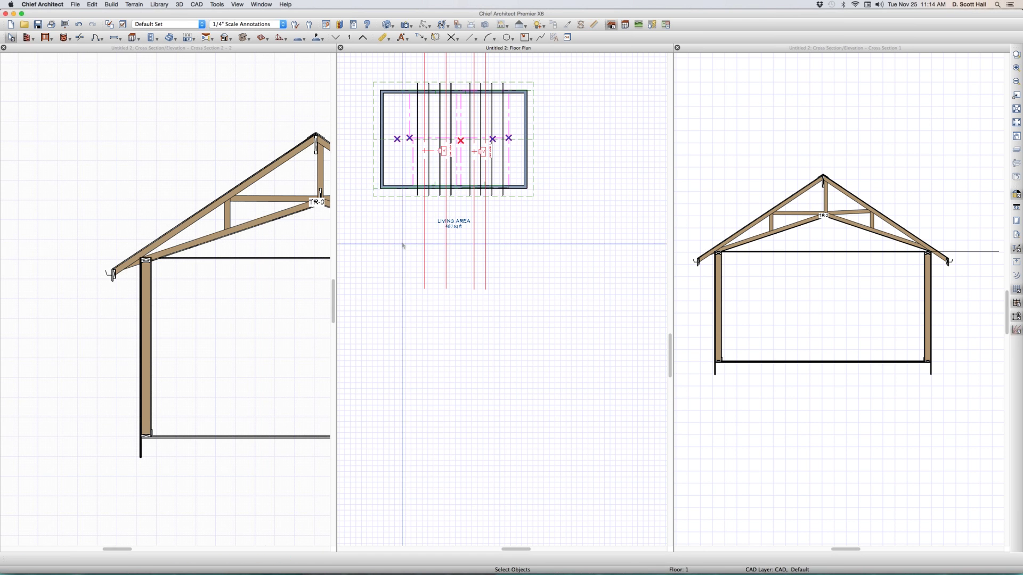
# Step: Turn off the Ceiling Over This Room option in the Living Area room's structure settings
pyautogui.click(295, 257)
pyautogui.click(404, 143)
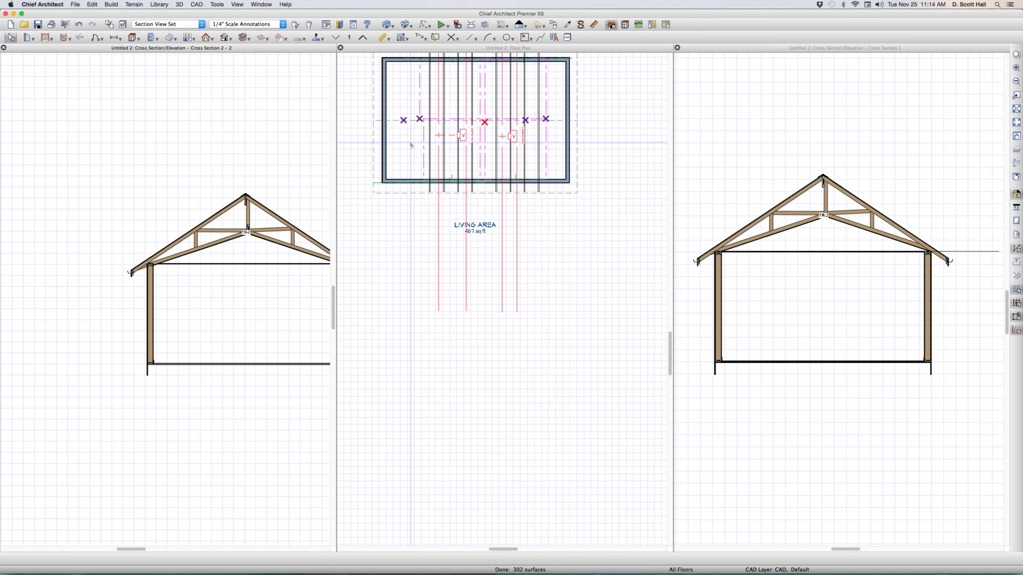
pyautogui.click(405, 144)
pyautogui.doubleClick(400, 136)
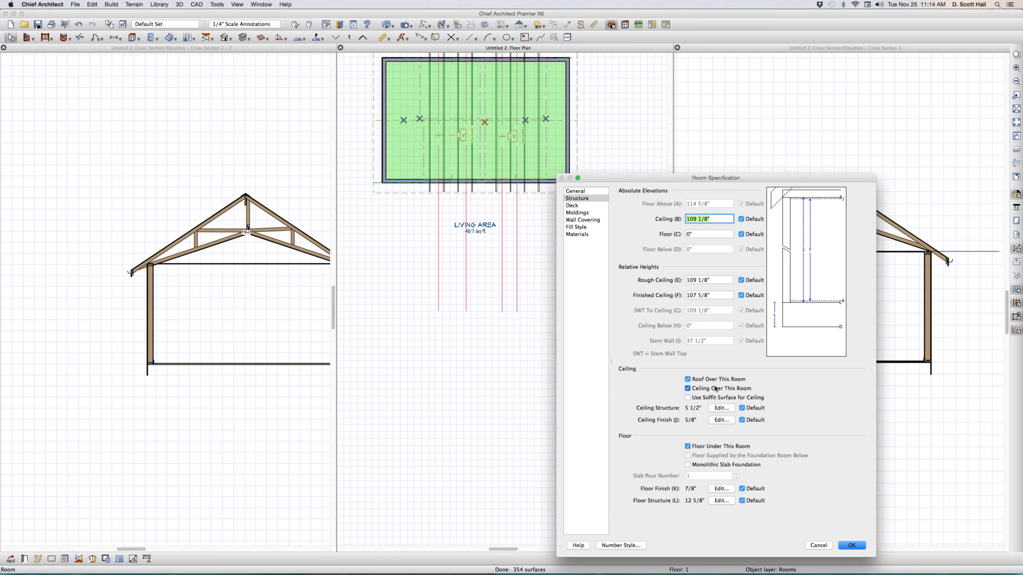
pyautogui.click(716, 389)
pyautogui.press('Return')
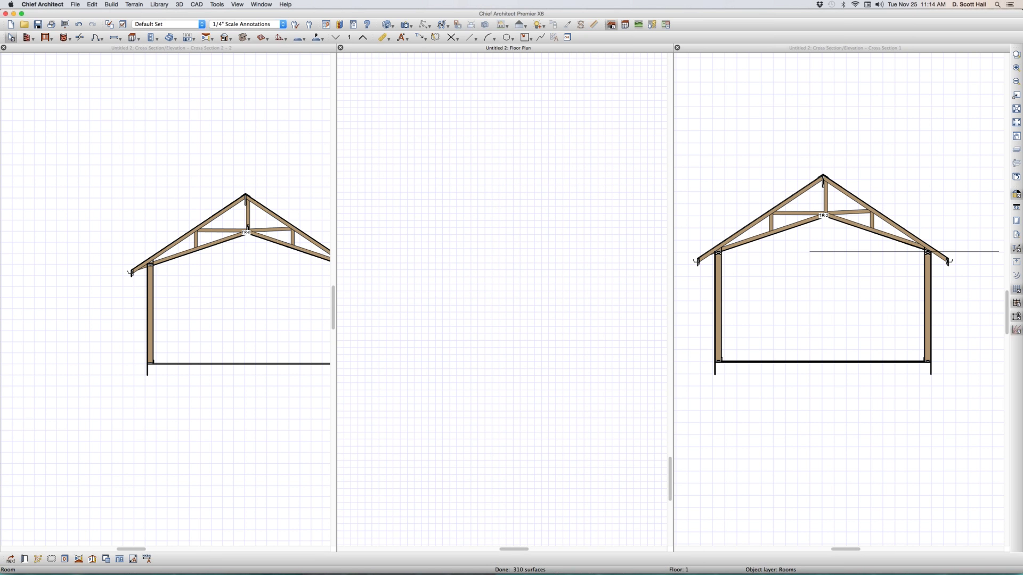
# Step: Reopen the Living Area room's structure settings to check the Ceiling Over This Room option, and close them
pyautogui.scroll(3, 512, 137)
pyautogui.scroll(5, 513, 135)
pyautogui.scroll(-2, 427, 128)
pyautogui.click(382, 156)
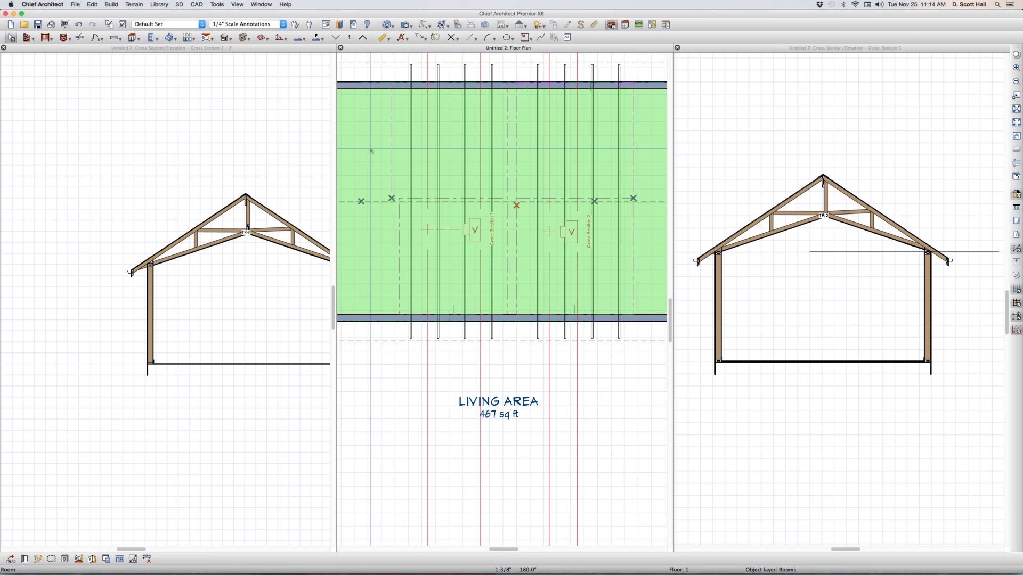
pyautogui.scroll(-3, 382, 157)
pyautogui.doubleClick(382, 157)
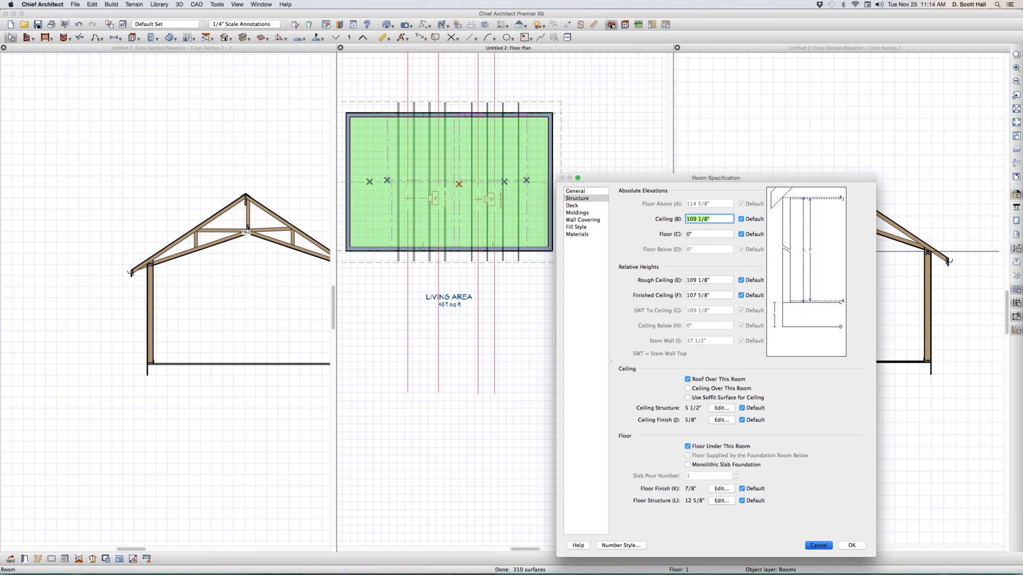
pyautogui.click(852, 545)
# Step: Stretch the horizontal CAD line at wall-plate height in Cross Section 2 past the left eave
pyautogui.click(820, 279)
pyautogui.click(842, 251)
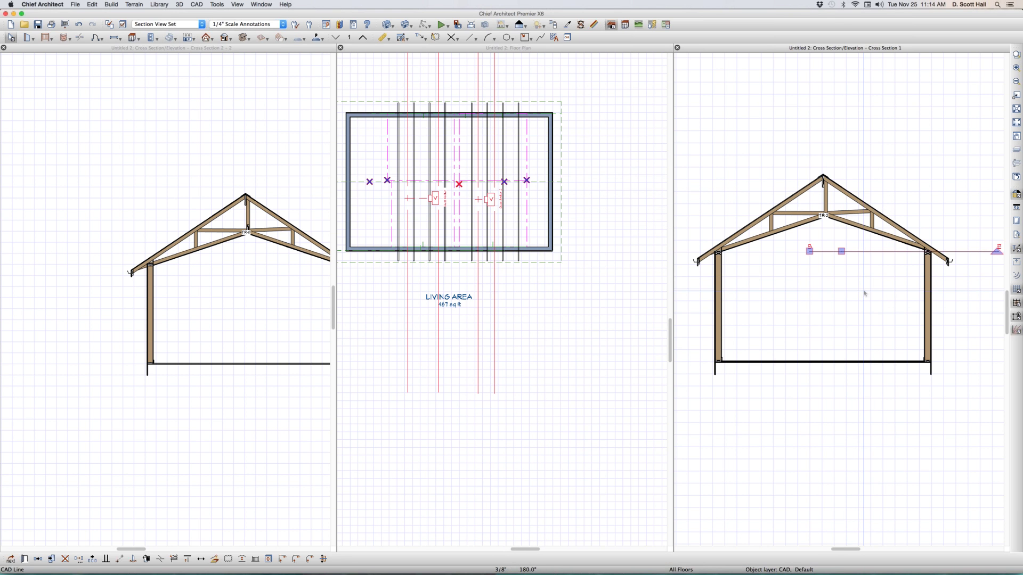
pyautogui.click(234, 291)
pyautogui.click(222, 297)
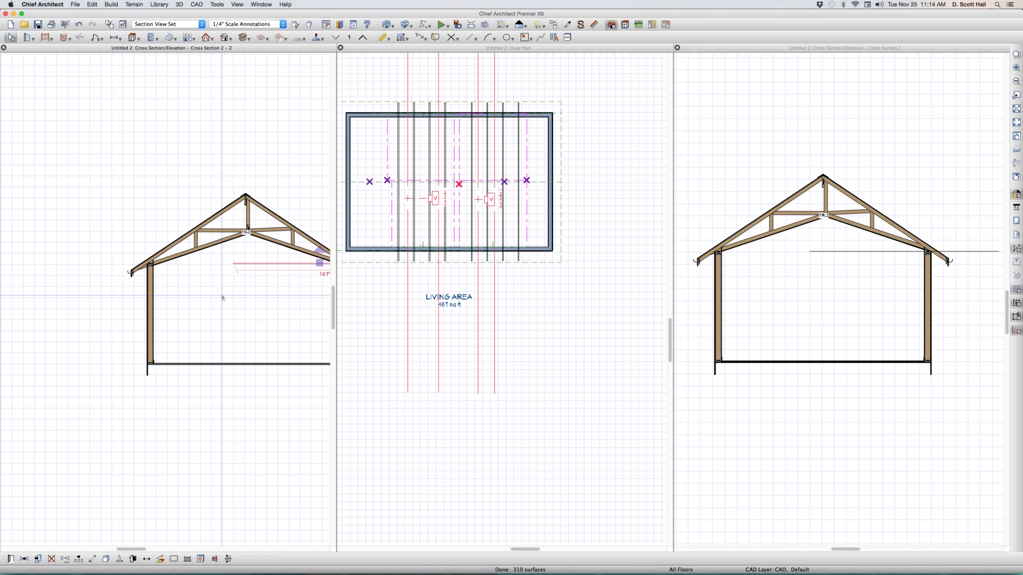
pyautogui.scroll(-5, 223, 298)
pyautogui.scroll(3, 198, 277)
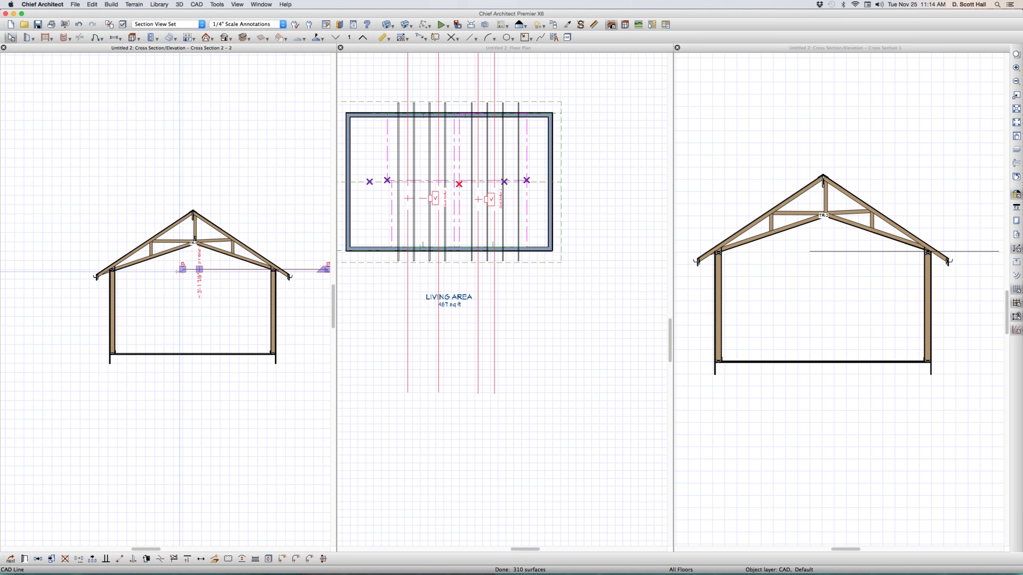
pyautogui.moveTo(181, 270); pyautogui.dragTo(61, 283)
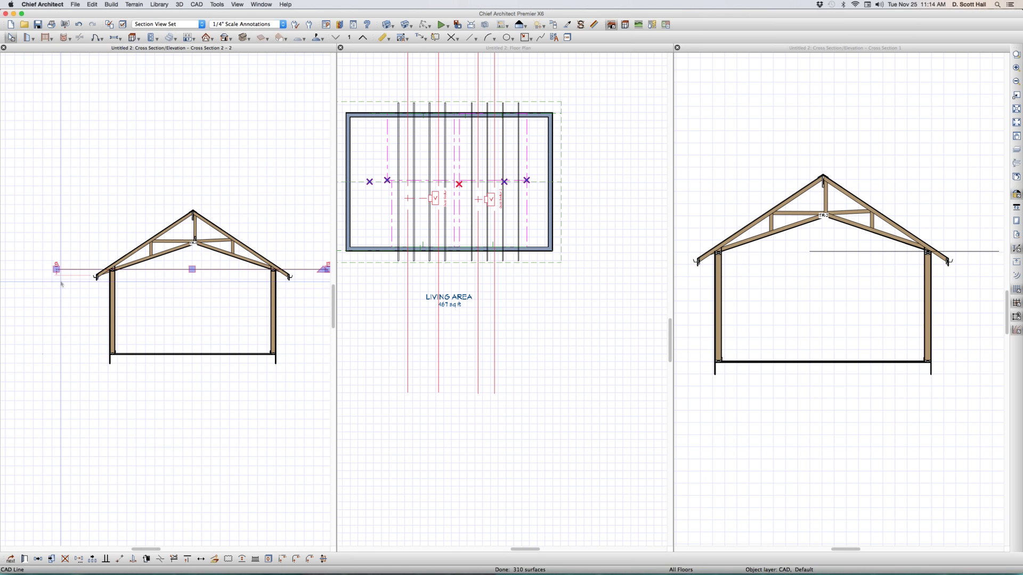
pyautogui.scroll(4, 61, 284)
pyautogui.scroll(-7, 207, 234)
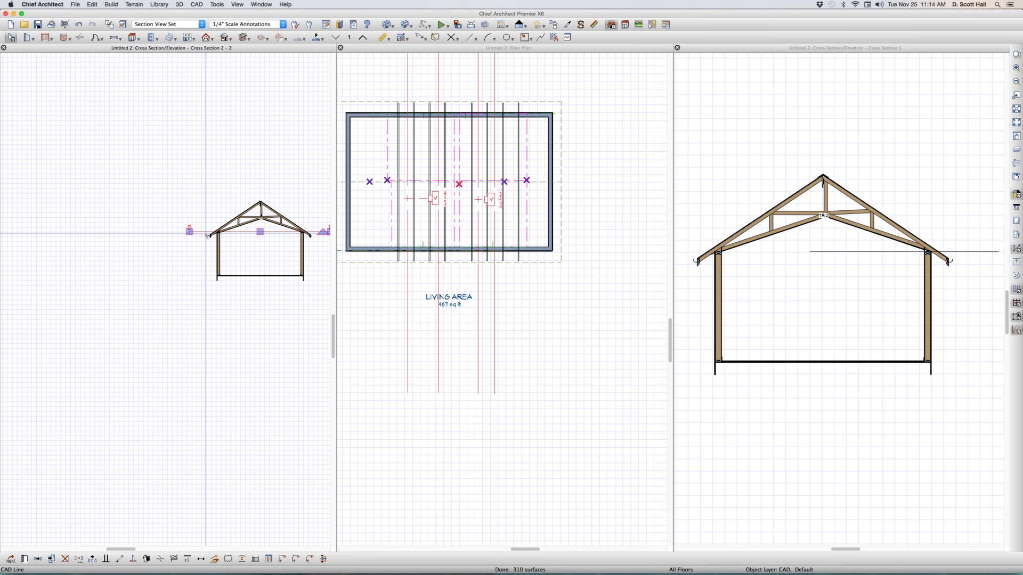
pyautogui.click(220, 159)
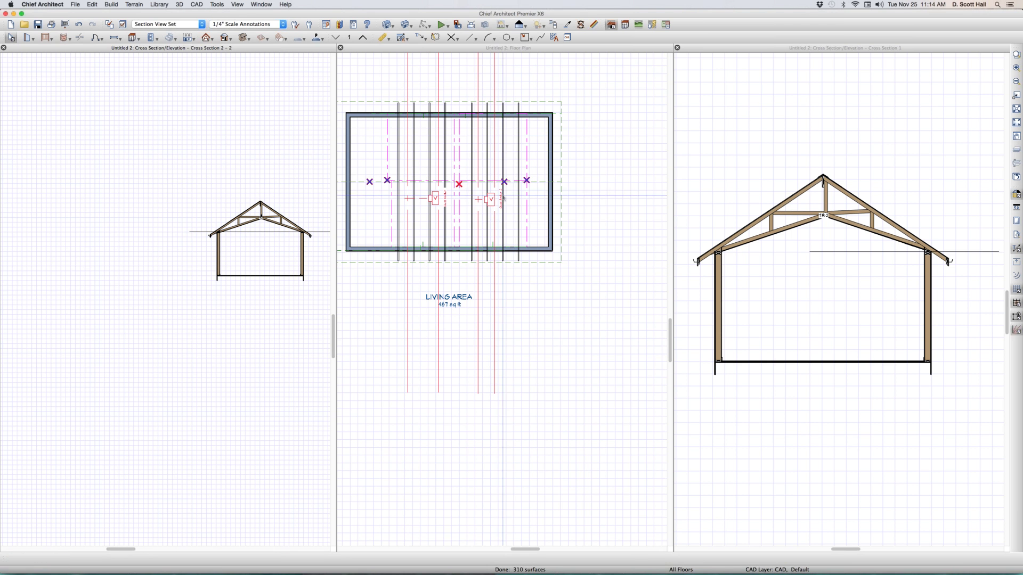
# Step: Review the Build Roof settings for pitch, overhang, roof height and birdsmouth, and close them without changes
pyautogui.scroll(5, 447, 208)
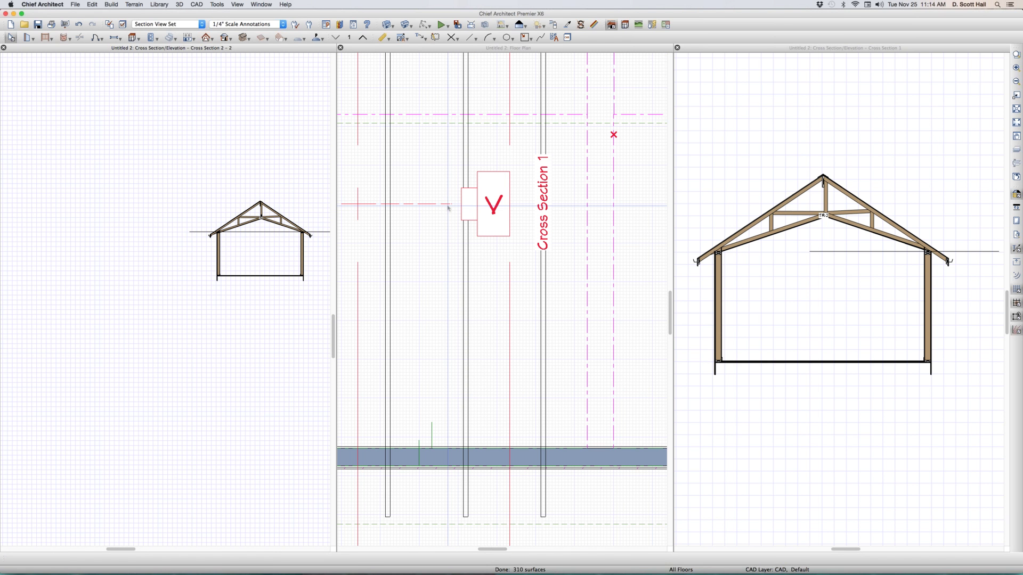
pyautogui.click(794, 85)
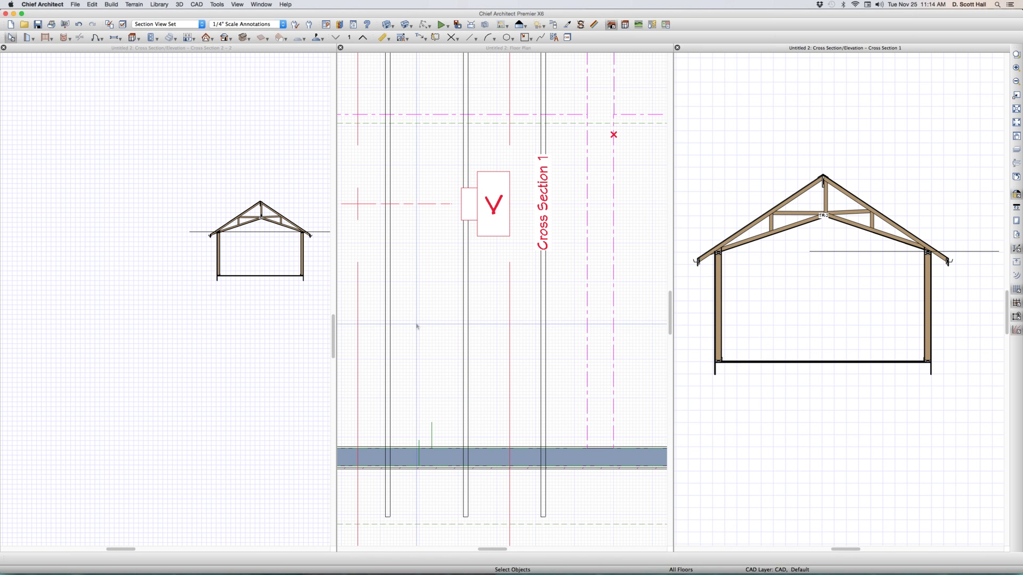
pyautogui.scroll(-3, 427, 319)
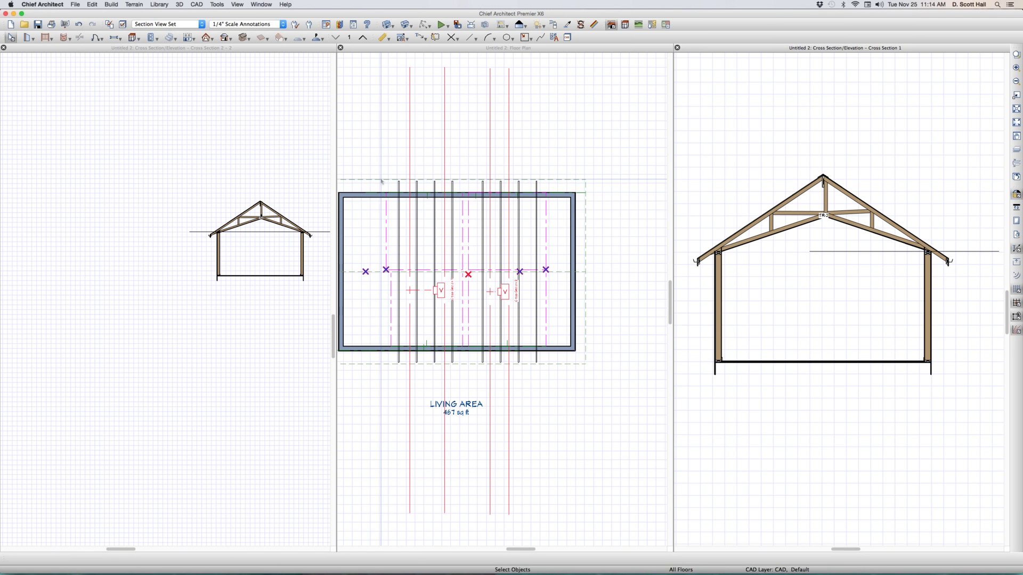
pyautogui.click(422, 194)
pyautogui.scroll(-5, 421, 194)
pyautogui.press('Escape')
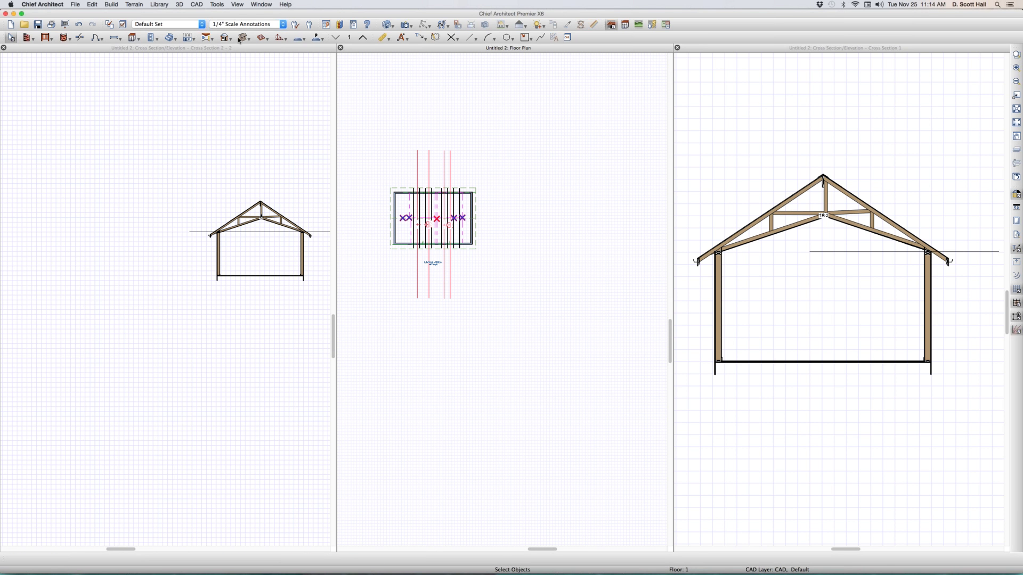
pyautogui.click(211, 39)
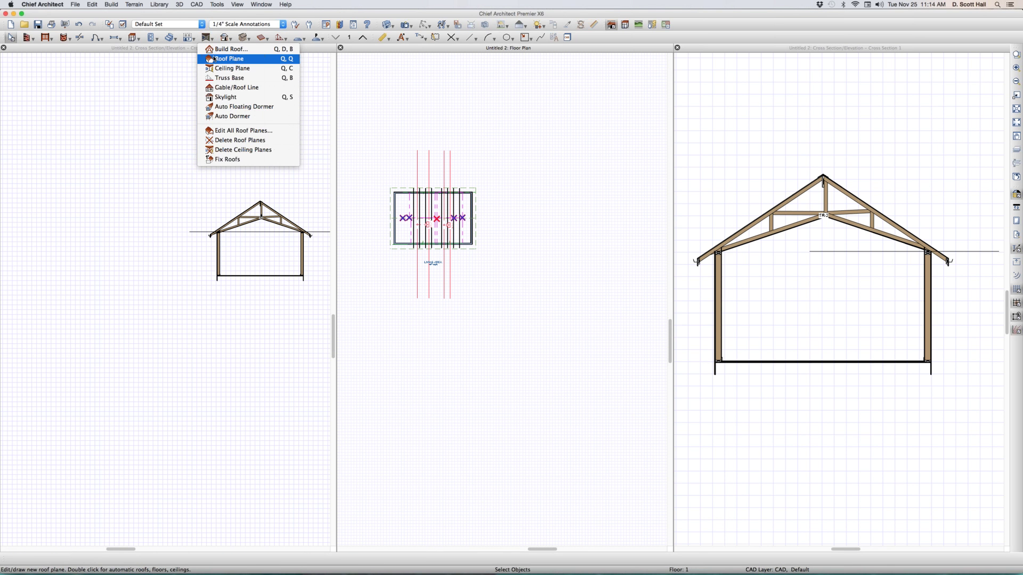
pyautogui.click(229, 59)
pyautogui.doubleClick(205, 39)
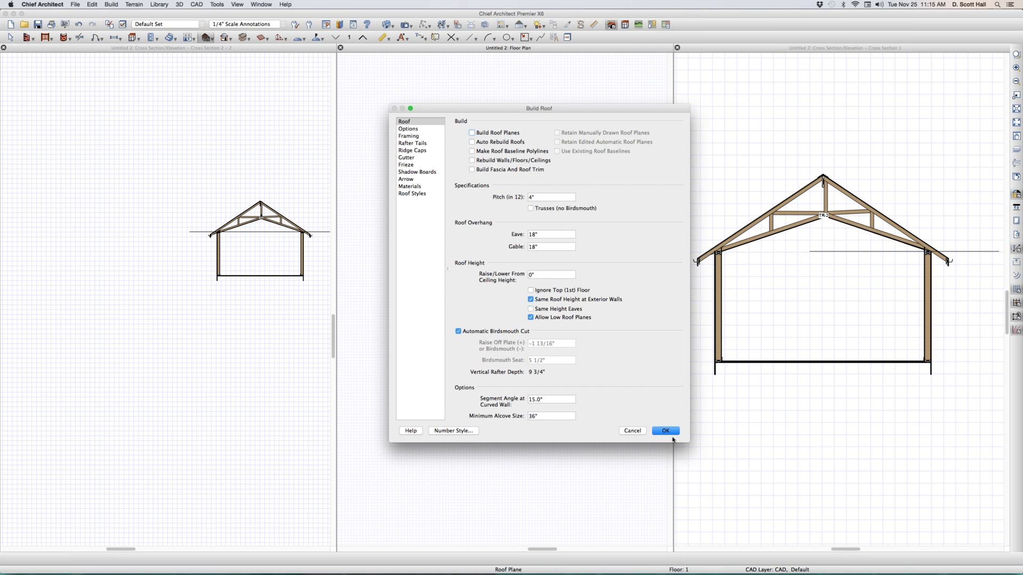
pyautogui.click(631, 431)
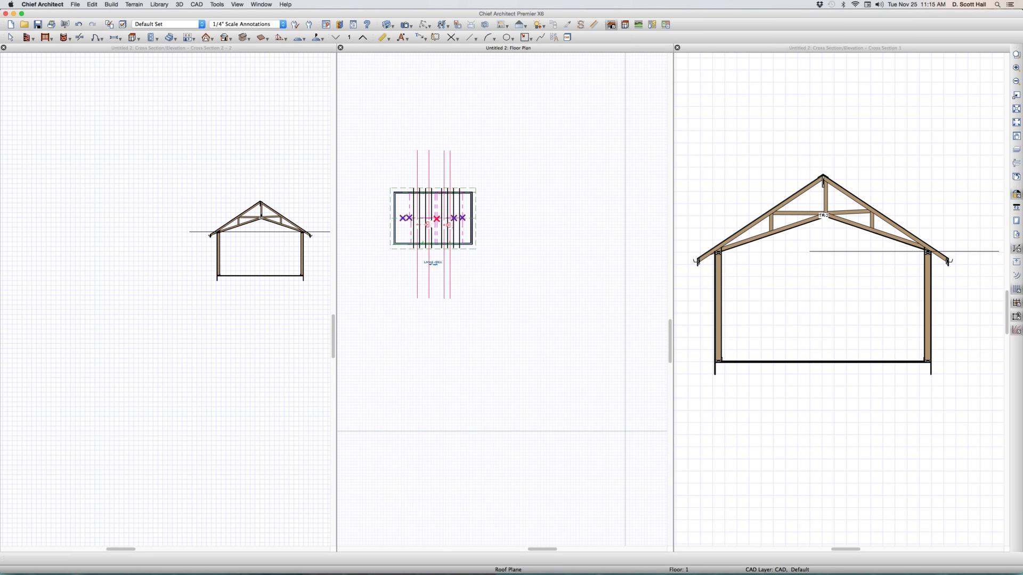
# Step: Examine where the scissor truss meets the right wall's top plates in Cross Section 1 and Cross Section 2
pyautogui.click(788, 283)
pyautogui.scroll(5, 948, 261)
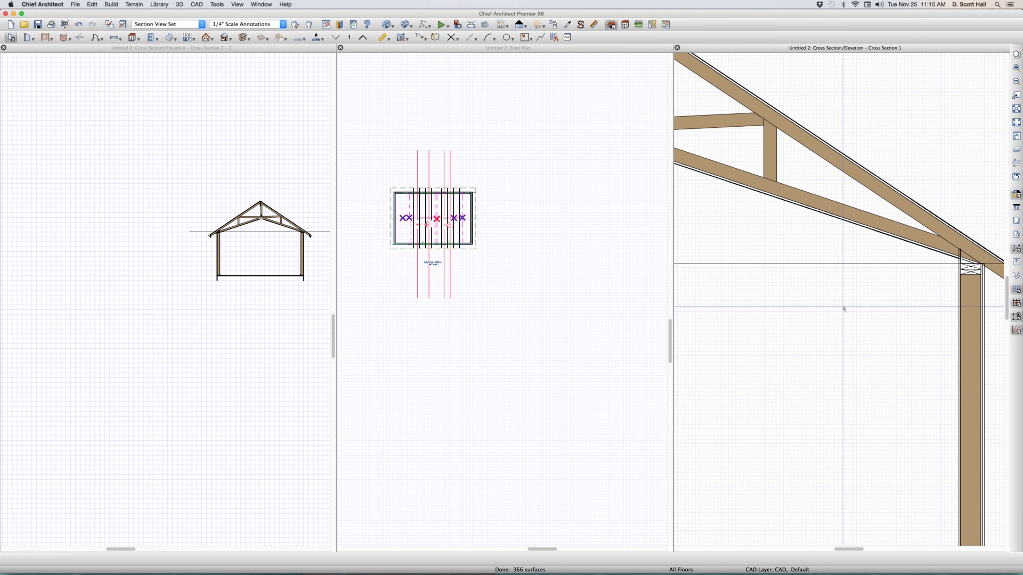
pyautogui.scroll(5, 975, 265)
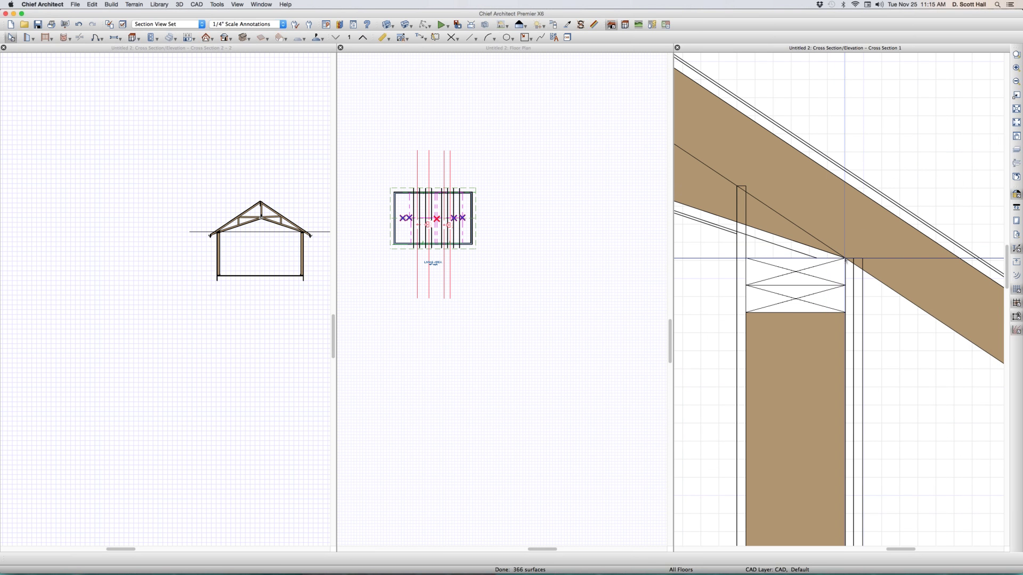
pyautogui.scroll(-10, 846, 260)
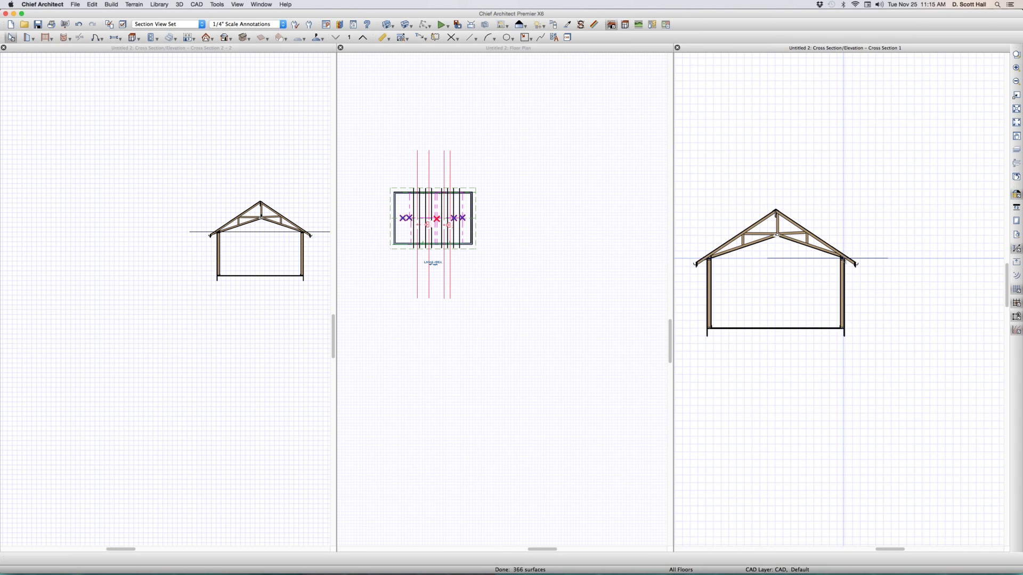
pyautogui.click(299, 261)
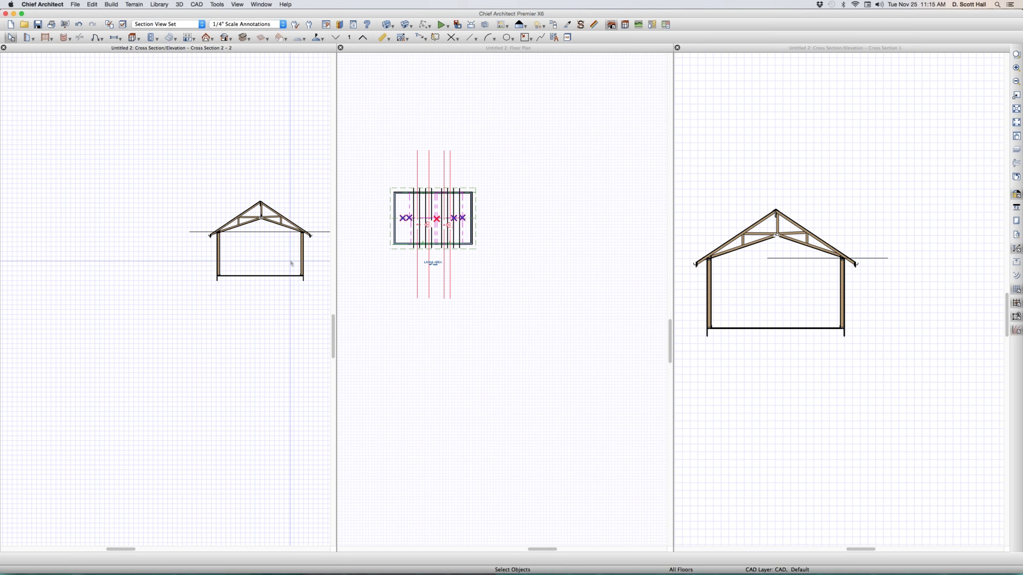
pyautogui.scroll(4, 319, 208)
pyautogui.scroll(2, 324, 201)
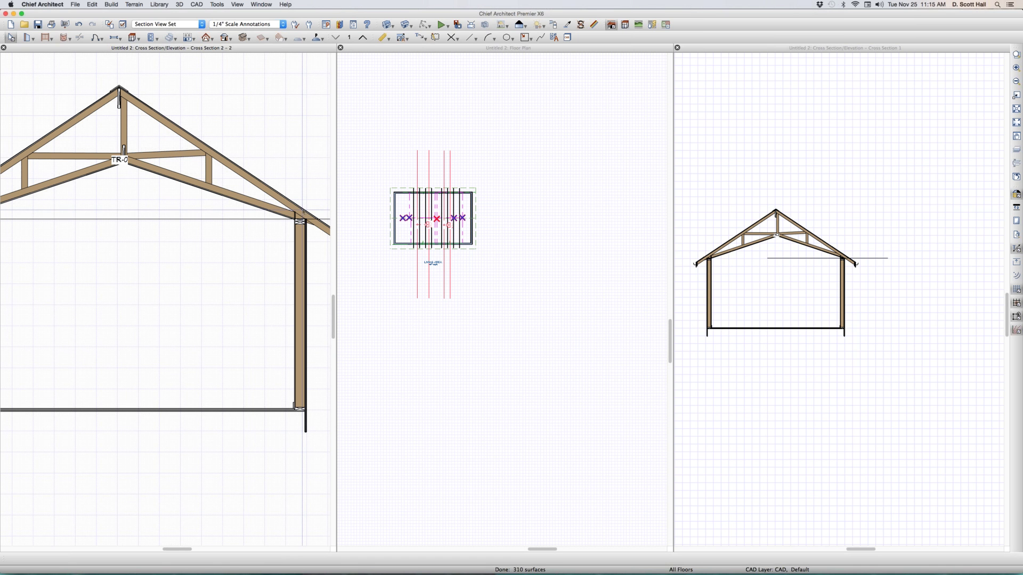
# Step: Check the section camera on the plan and examine the truss and ceiling plane at Cross Section 1's right top plate
pyautogui.click(418, 187)
pyautogui.scroll(1, 418, 187)
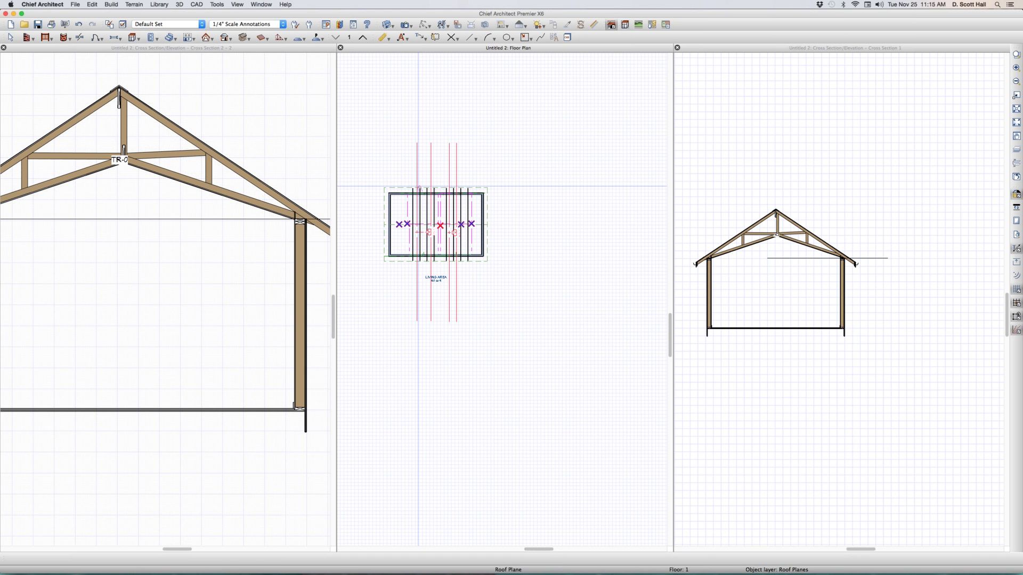
pyautogui.scroll(4, 437, 210)
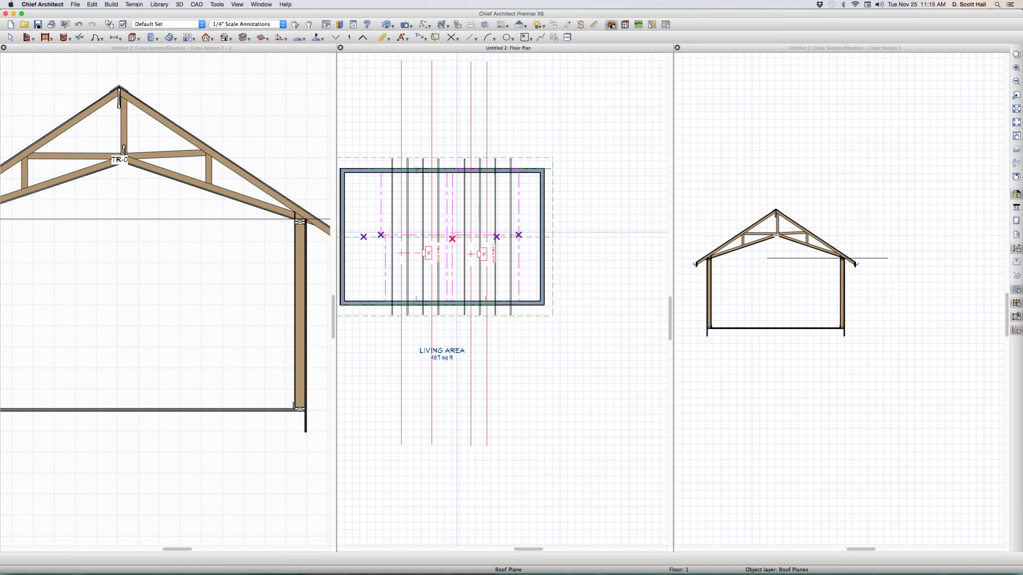
pyautogui.scroll(4, 457, 239)
pyautogui.click(357, 288)
pyautogui.scroll(-2, 359, 288)
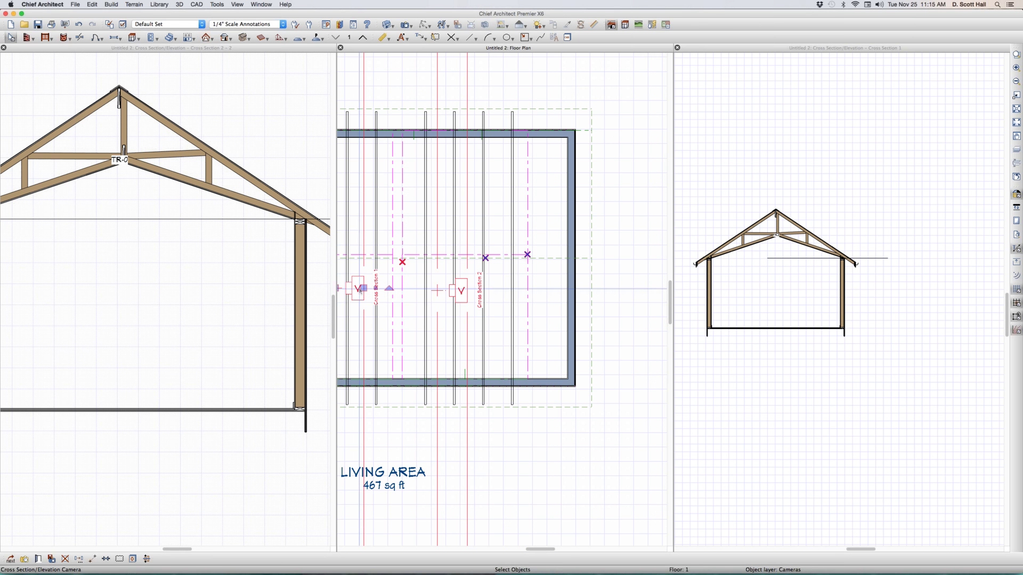
pyautogui.click(796, 384)
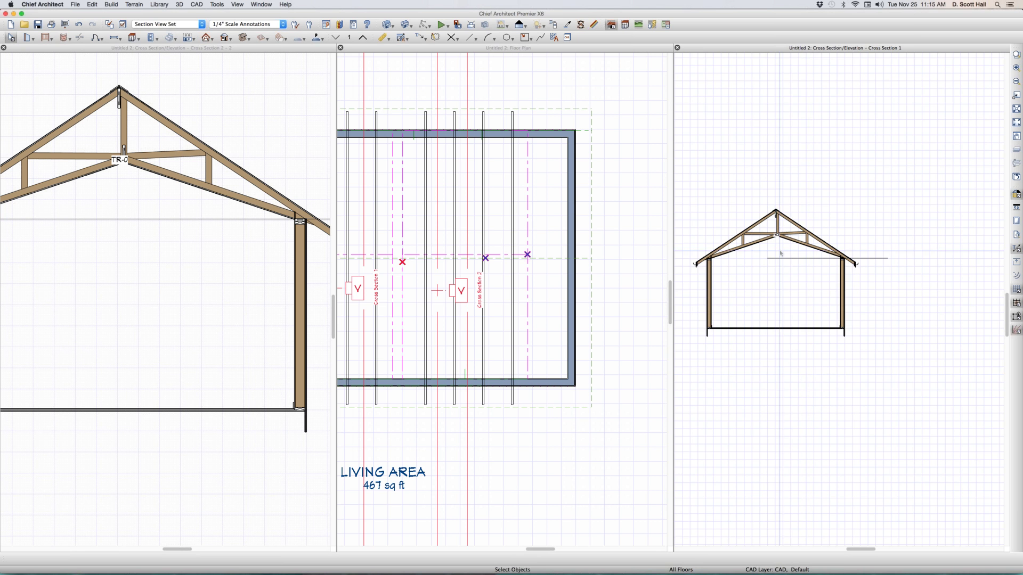
pyautogui.scroll(6, 831, 255)
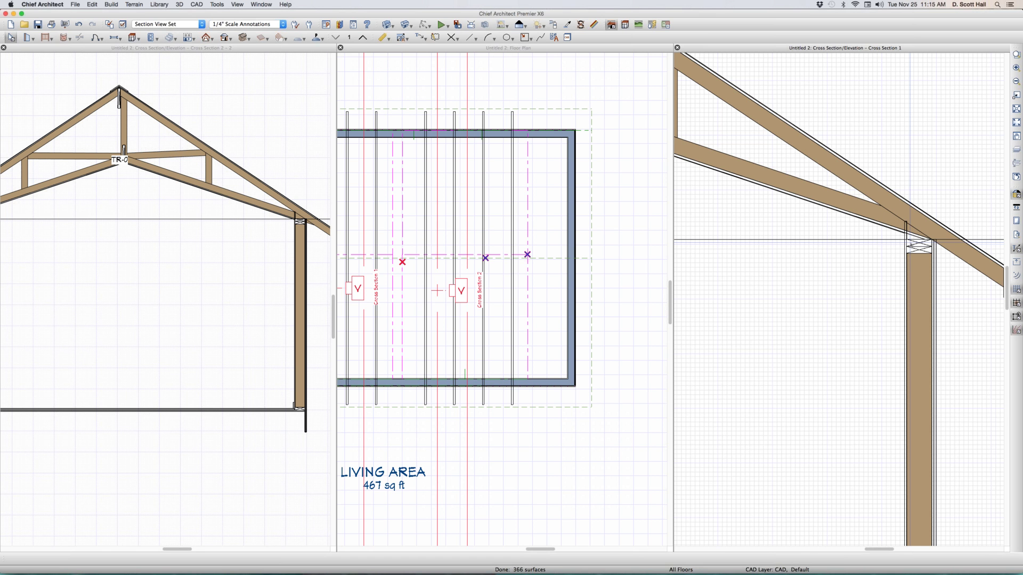
pyautogui.scroll(2, 910, 240)
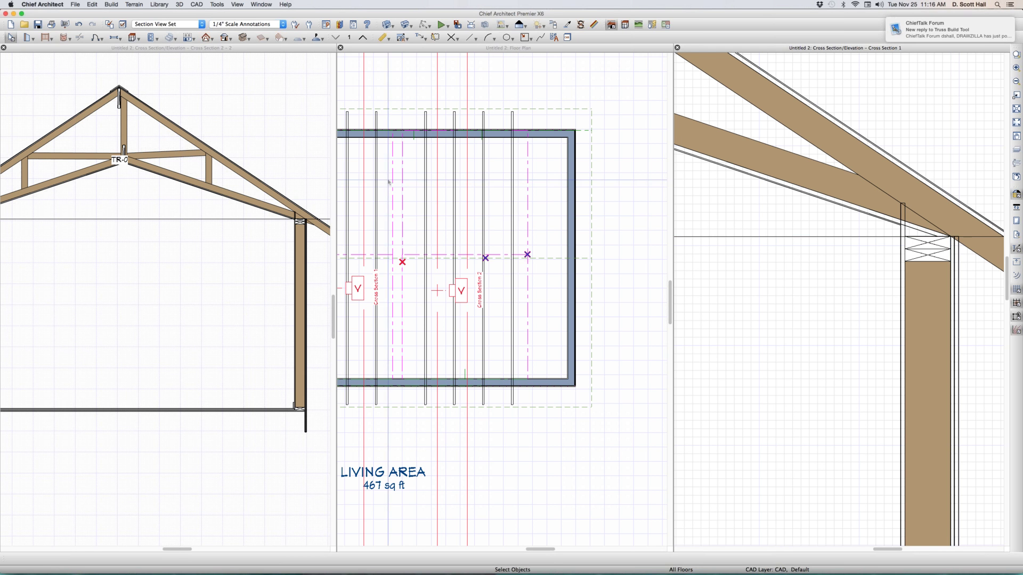
# Step: Check on the plan where the outer edges of Cross Section 1's upper and lower ceiling planes meet the walls
pyautogui.click(485, 158)
pyautogui.scroll(-2, 485, 158)
pyautogui.scroll(5, 442, 109)
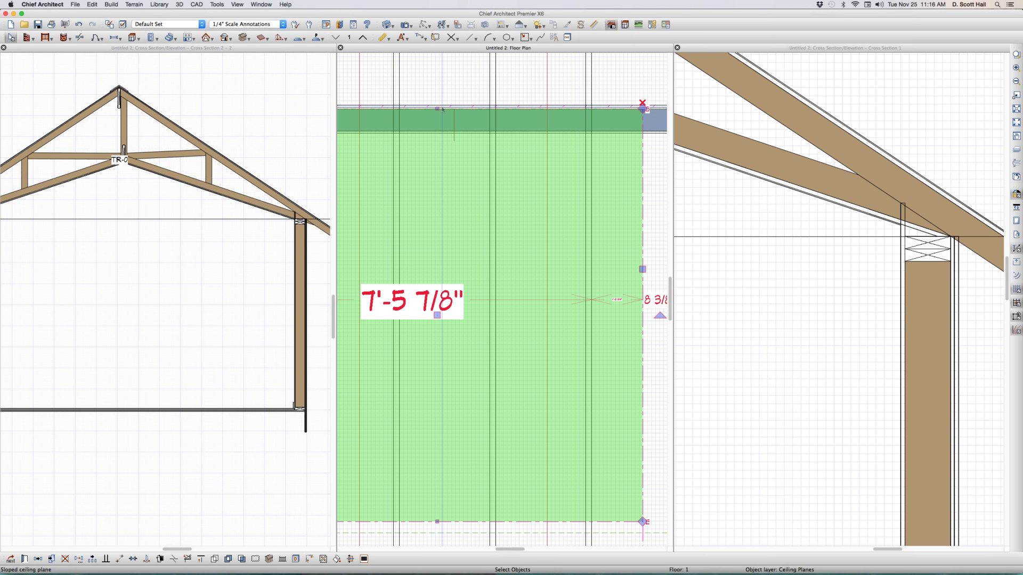
pyautogui.click(437, 109)
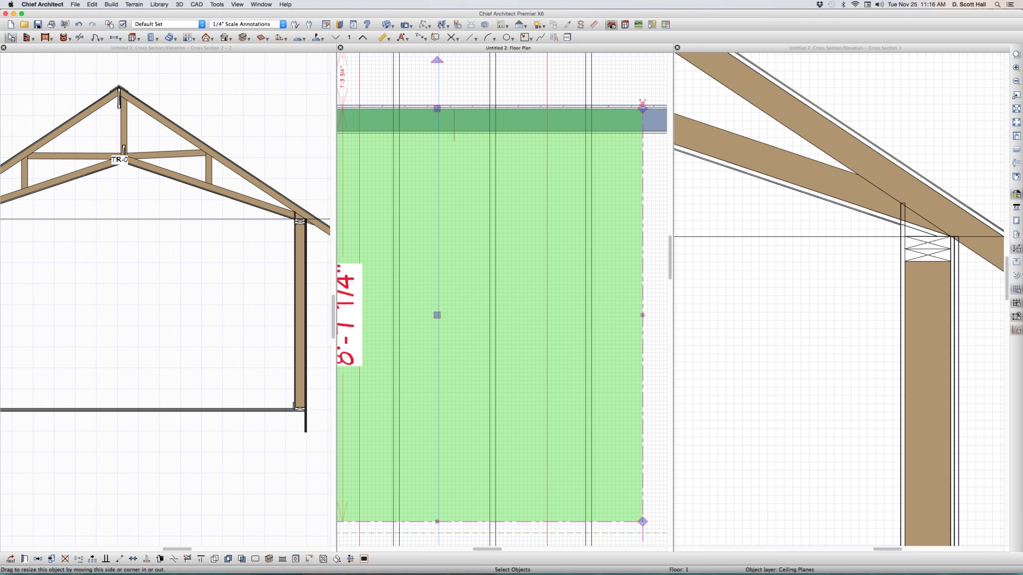
pyautogui.scroll(-3, 407, 238)
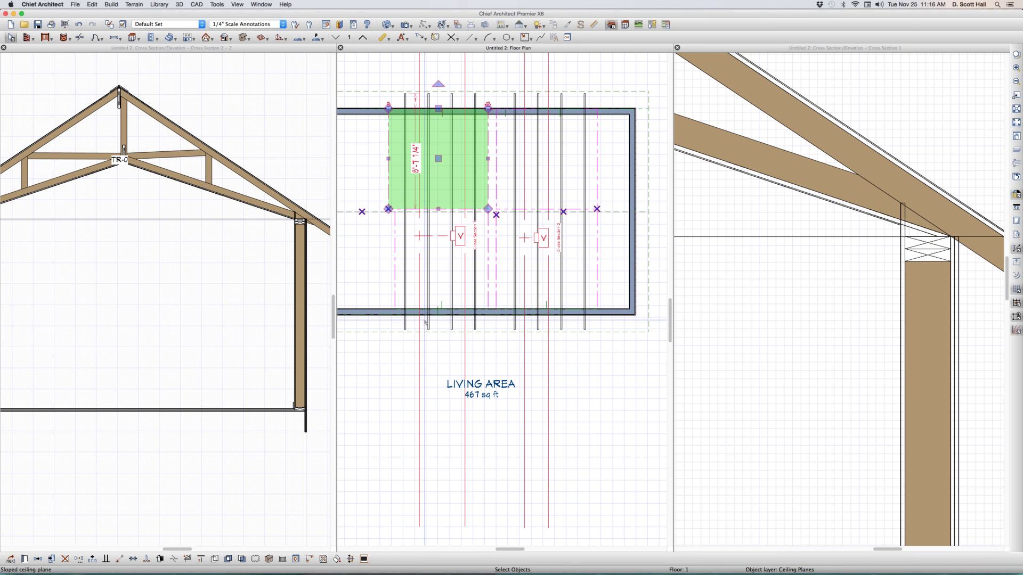
pyautogui.moveTo(407, 237); pyautogui.dragTo(412, 298)
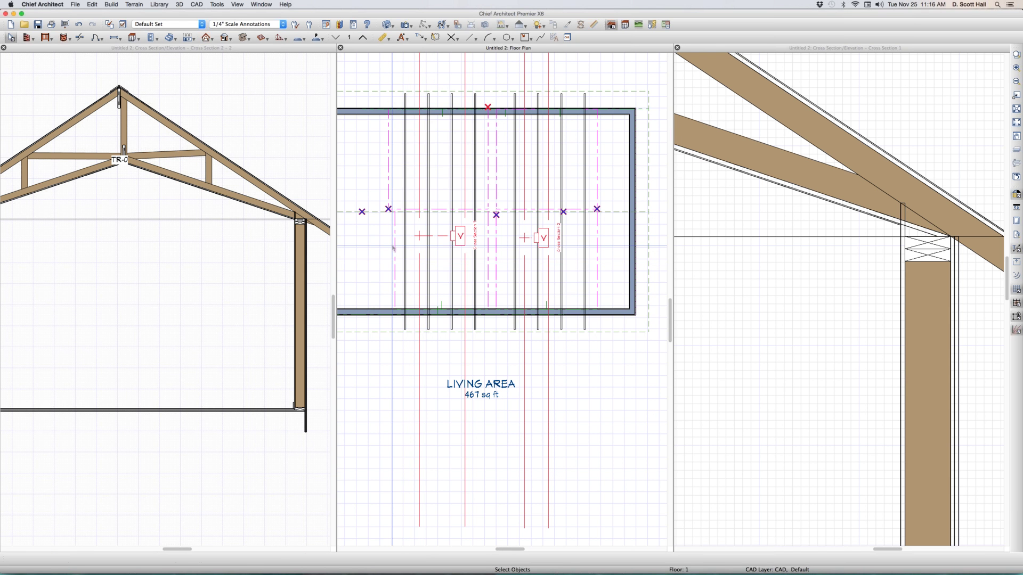
pyautogui.scroll(3, 412, 298)
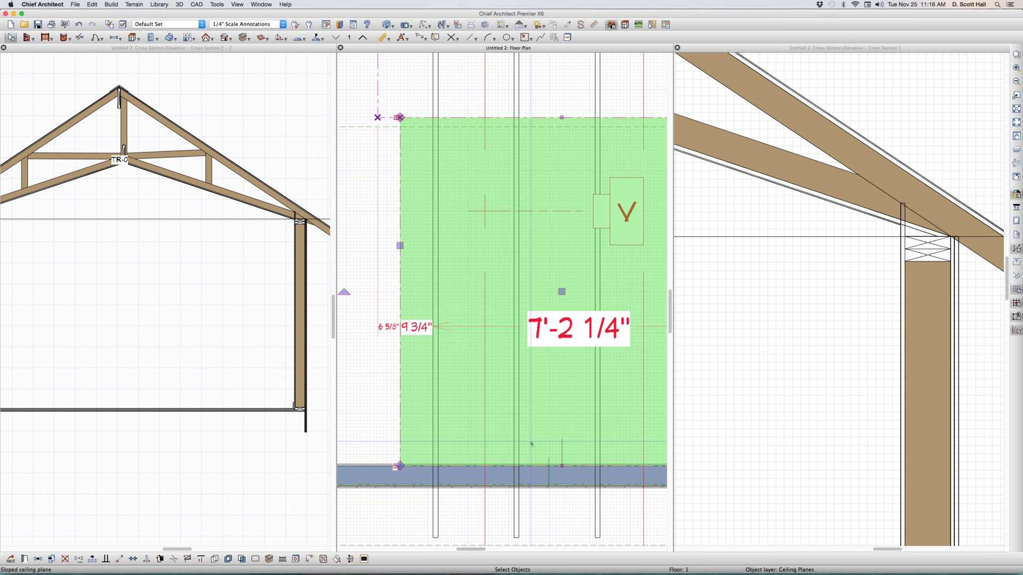
pyautogui.press('Escape')
# Step: Examine where the truss and ceiling plane meet the left wall's top plates in Cross Section 1
pyautogui.click(759, 376)
pyautogui.scroll(-5, 825, 339)
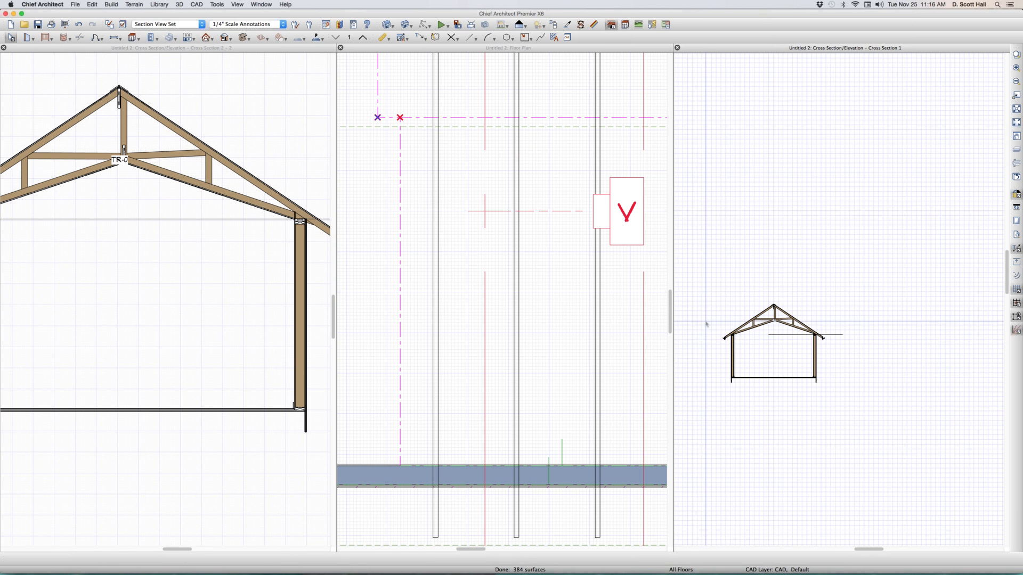
pyautogui.scroll(10, 723, 336)
pyautogui.scroll(3, 754, 382)
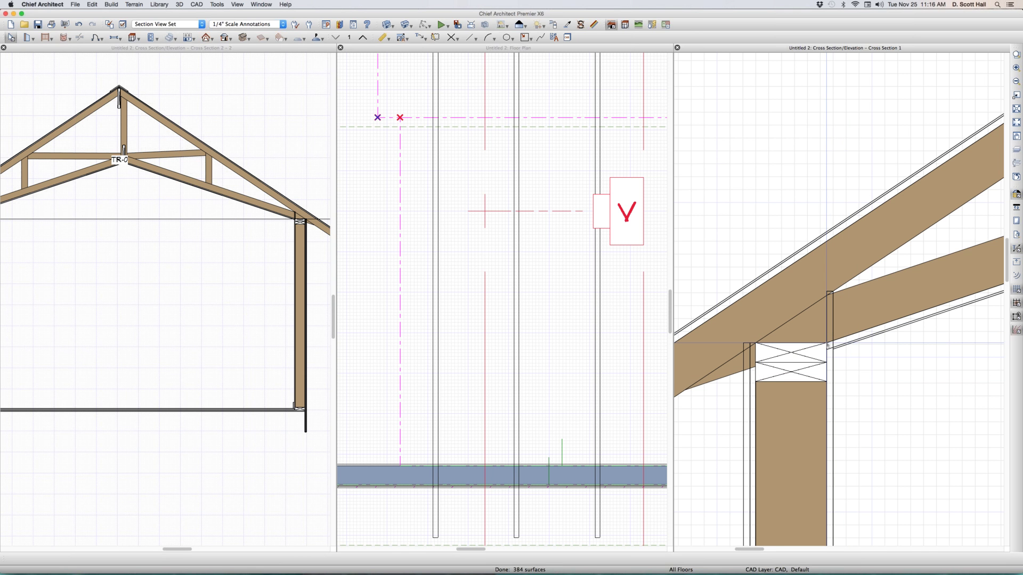
# Step: Reshape the truss envelope at Cross Section 1's left wall so its bottom edge bears level on the top plates
pyautogui.click(859, 329)
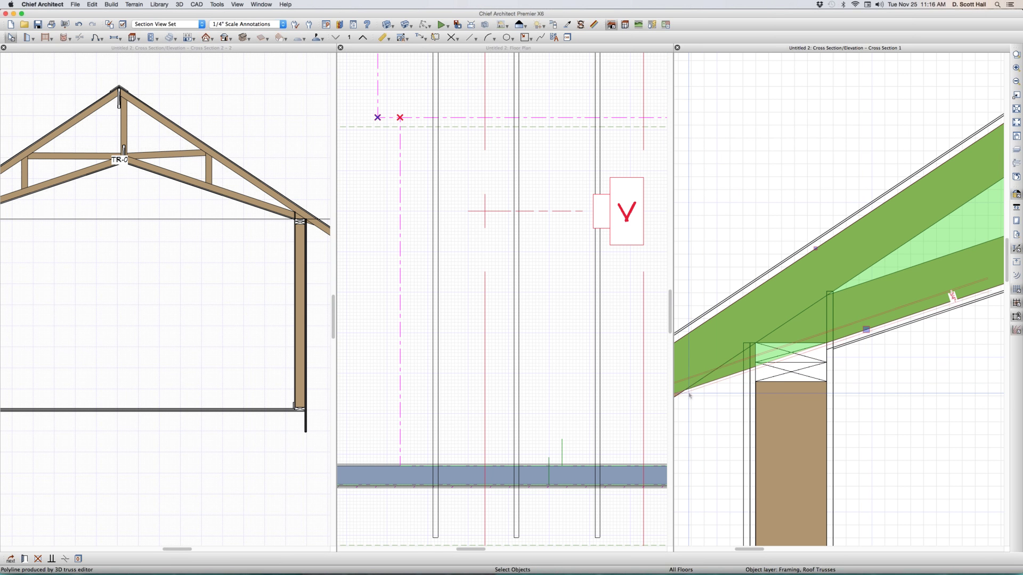
pyautogui.scroll(-2, 690, 395)
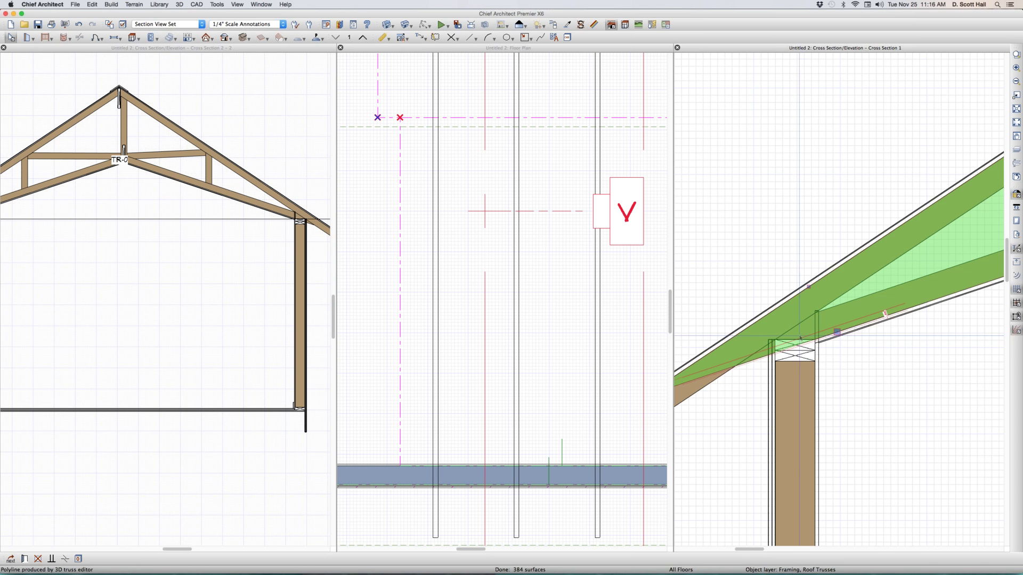
pyautogui.scroll(-2, 746, 379)
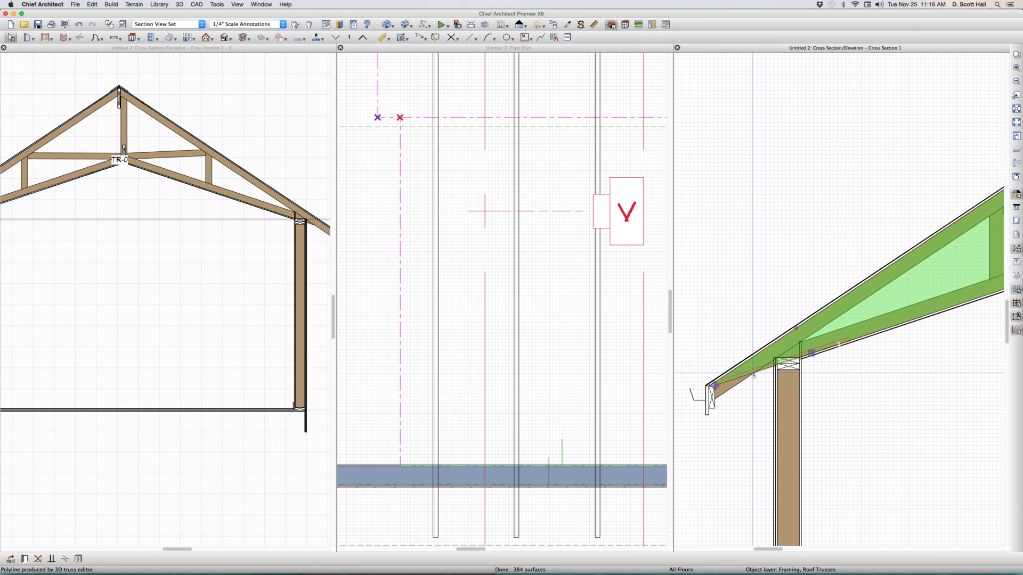
pyautogui.scroll(3, 754, 375)
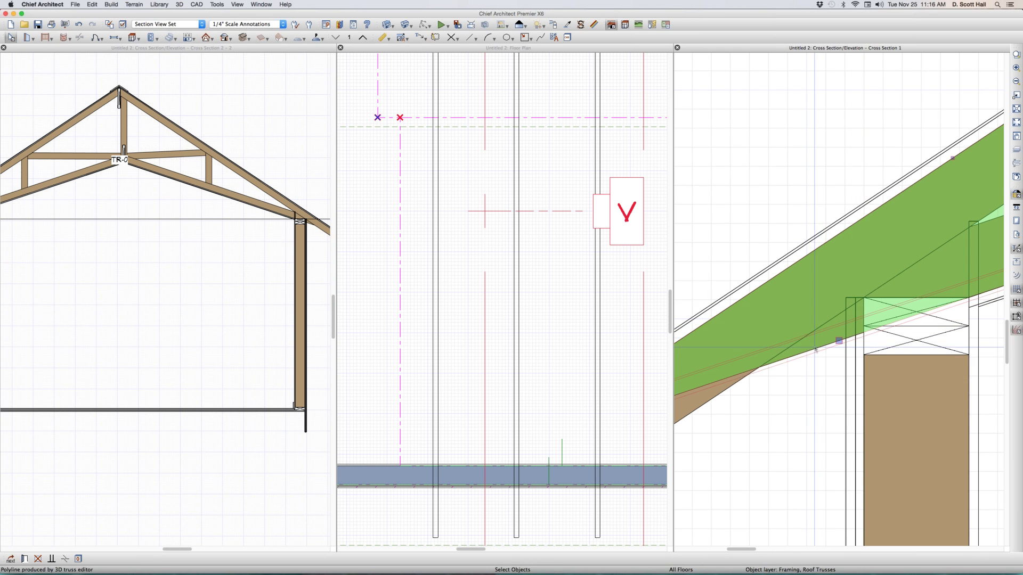
pyautogui.scroll(-3, 843, 337)
pyautogui.scroll(2, 874, 330)
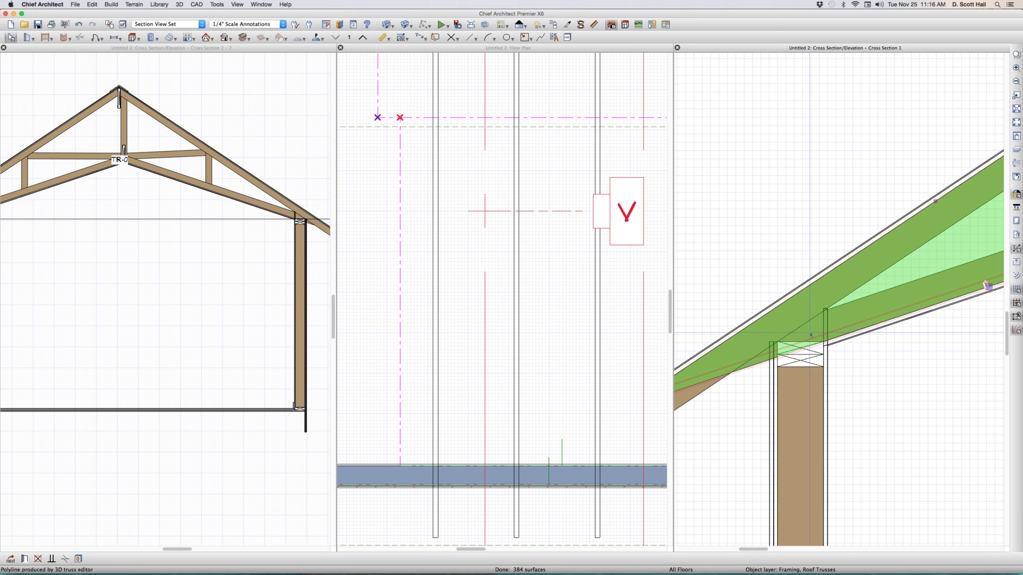
pyautogui.moveTo(824, 329)
pyautogui.mouseDown()
pyautogui.moveTo(772, 349)
pyautogui.moveTo(789, 352)
pyautogui.moveTo(780, 420)
pyautogui.mouseUp()
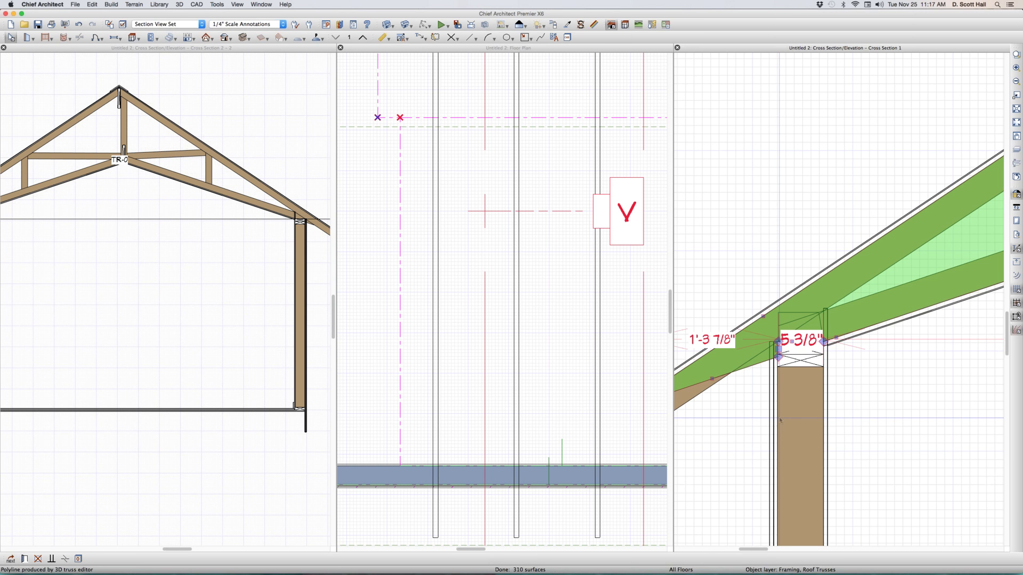
pyautogui.scroll(-3, 780, 420)
pyautogui.scroll(4, 783, 373)
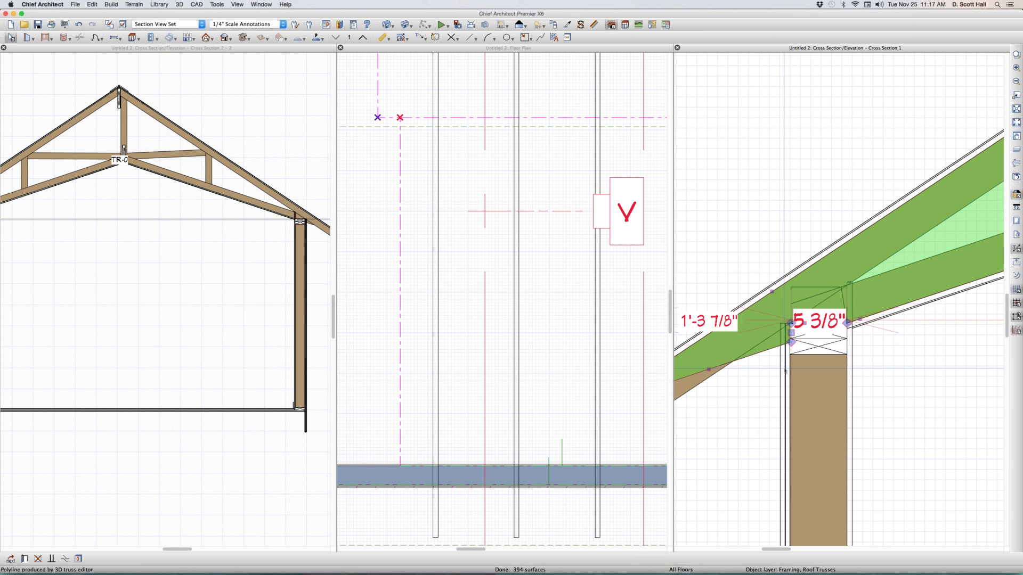
# Step: Try to raise the truss envelope's bottom corner at the left wall's outer face, and undo the change
pyautogui.moveTo(786, 370); pyautogui.dragTo(787, 278)
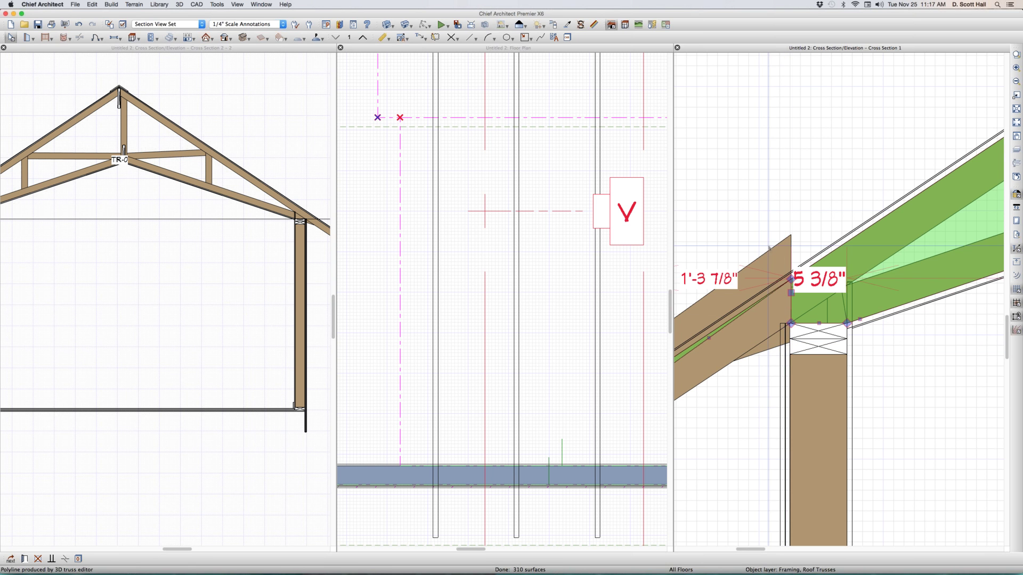
pyautogui.scroll(-3, 783, 296)
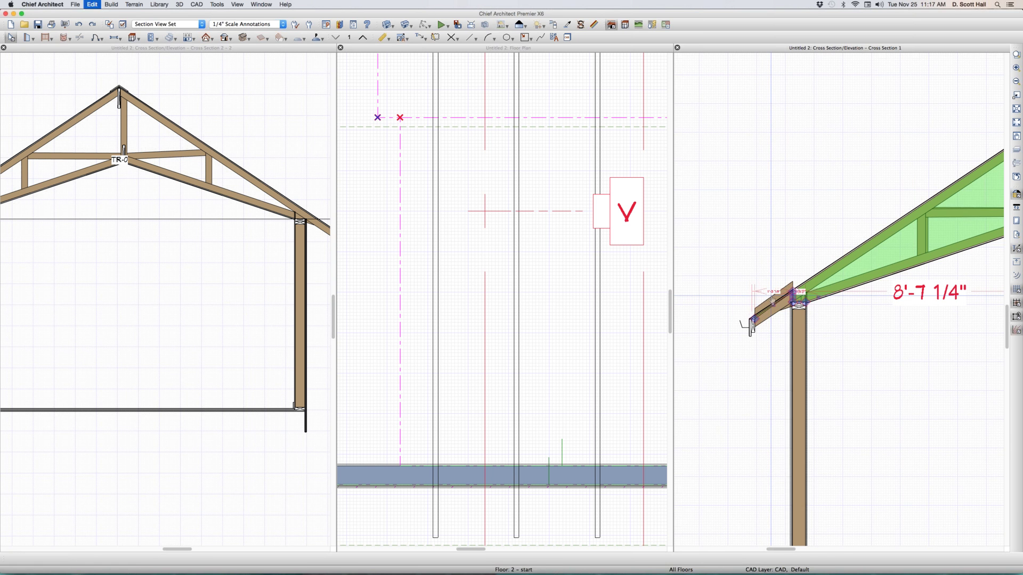
pyautogui.scroll(3, 772, 300)
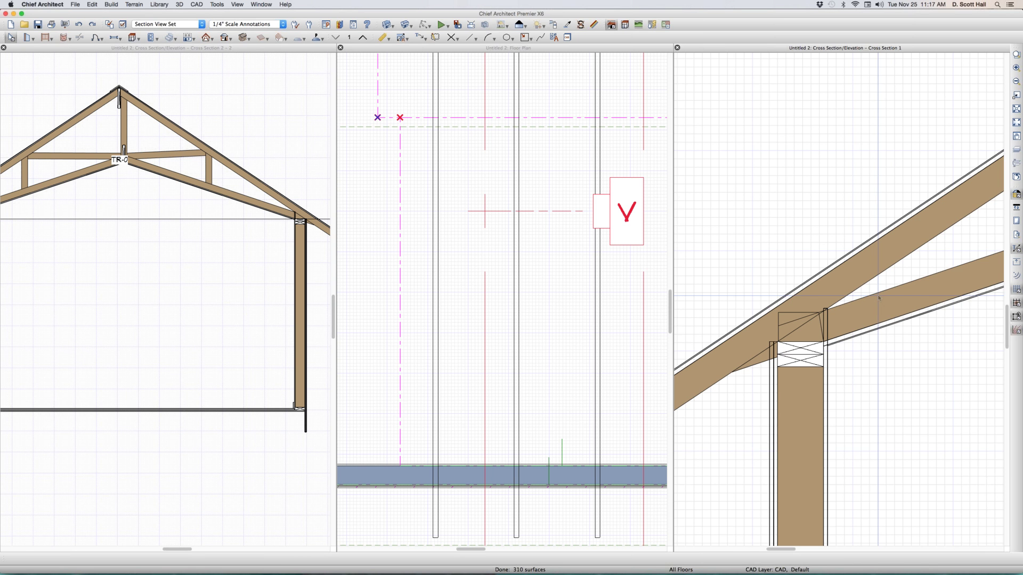
# Step: Examine the reshaped truss heel and its overhang tail at the left wall in Cross Section 1
pyautogui.scroll(-5, 790, 404)
pyautogui.scroll(6, 835, 382)
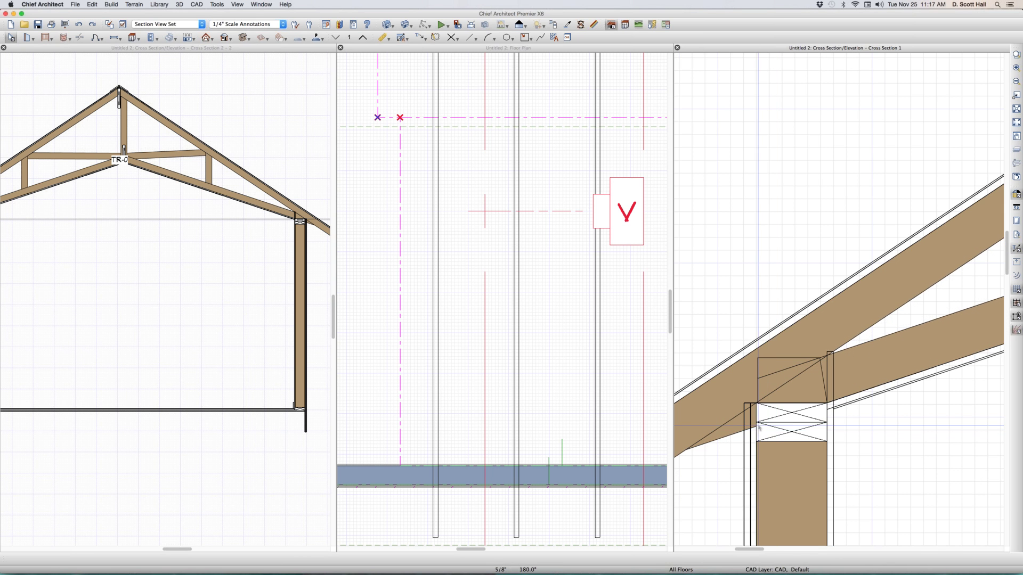
pyautogui.scroll(-4, 759, 427)
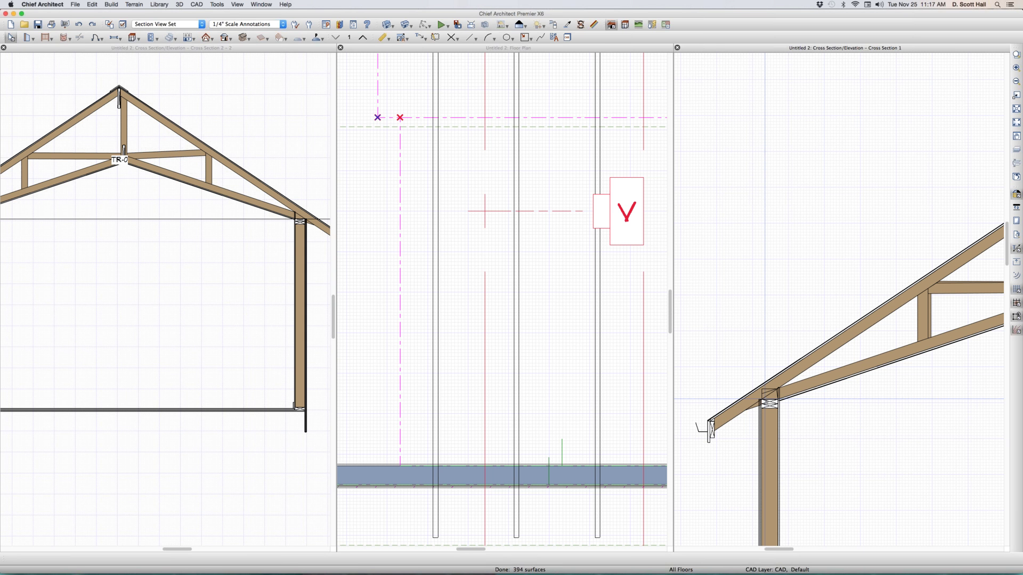
# Step: Review the Build Roof settings for trusses and the automatic birdsmouth cut, and close them without changes
pyautogui.scroll(-5, 491, 368)
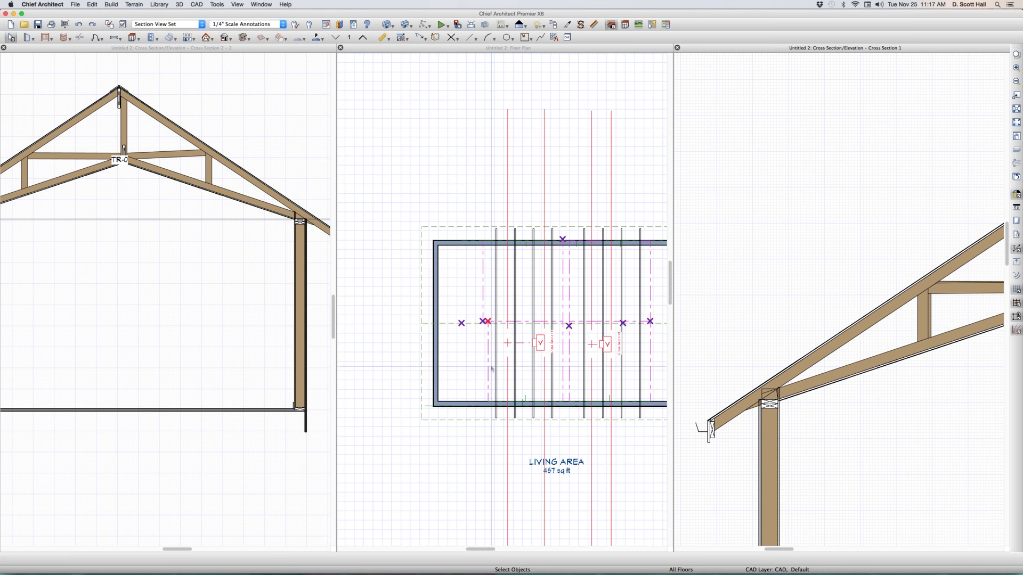
pyautogui.click(466, 231)
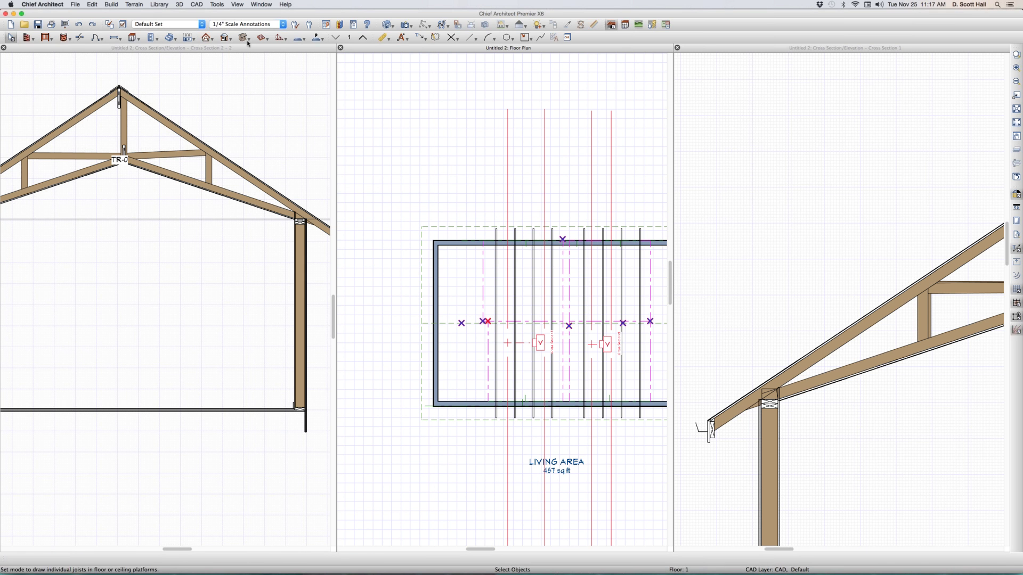
pyautogui.click(207, 37)
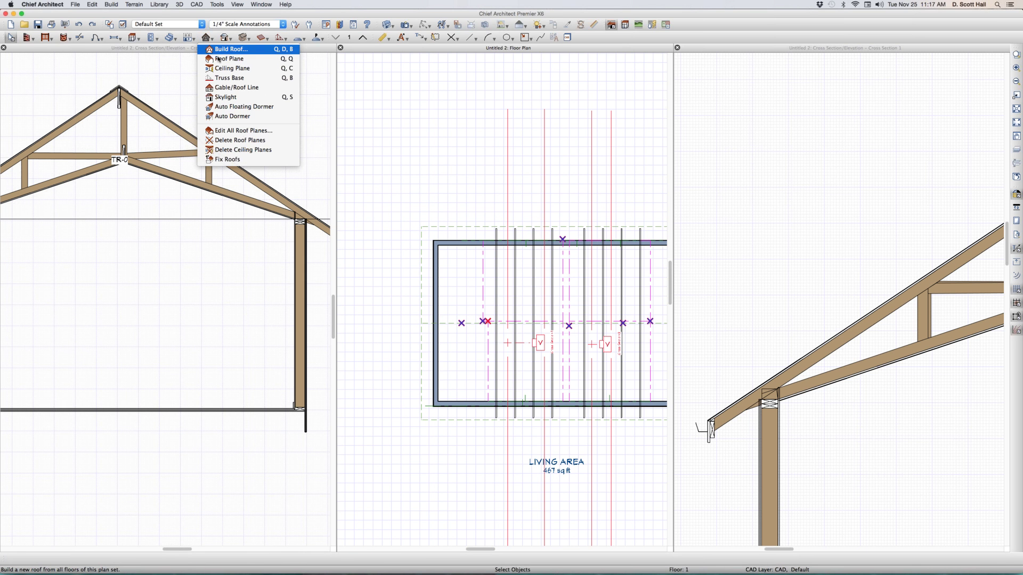
pyautogui.click(219, 50)
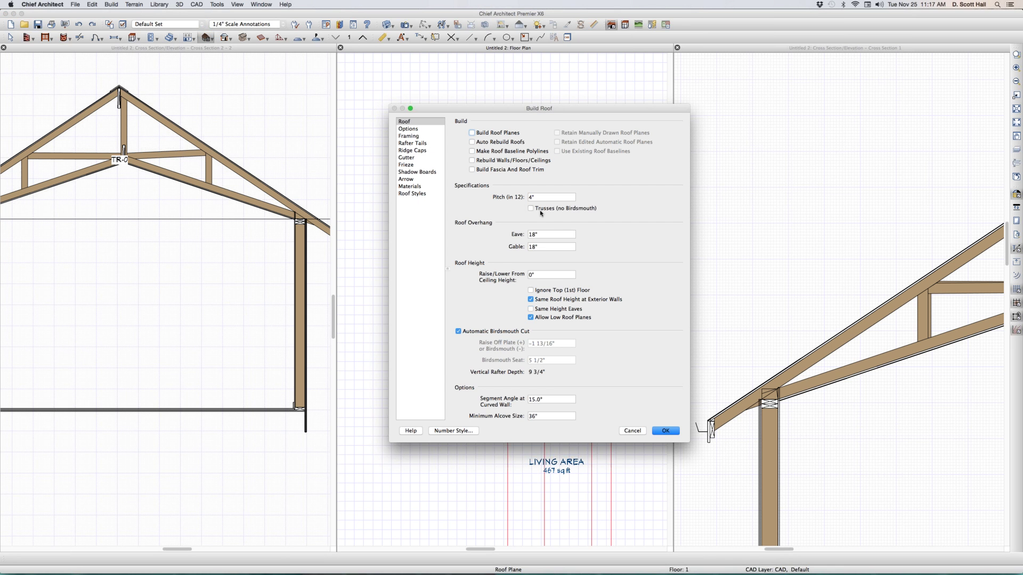
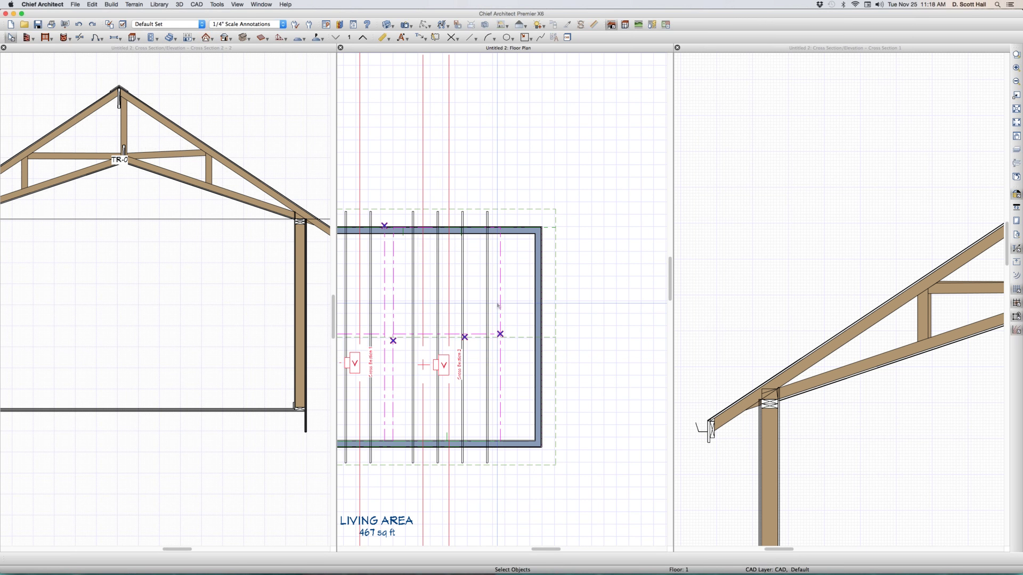
# Step: Compare the ceiling plane pairs on the plan by selecting Cross Section 2's two planes and those of Cross Section 1
pyautogui.click(498, 305)
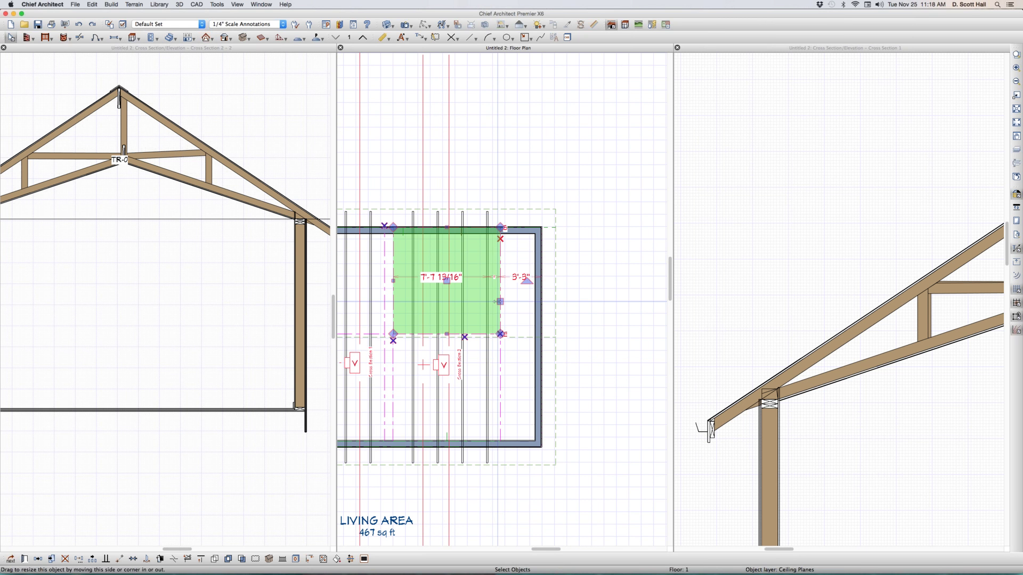
pyautogui.click(504, 393)
pyautogui.scroll(-3, 504, 394)
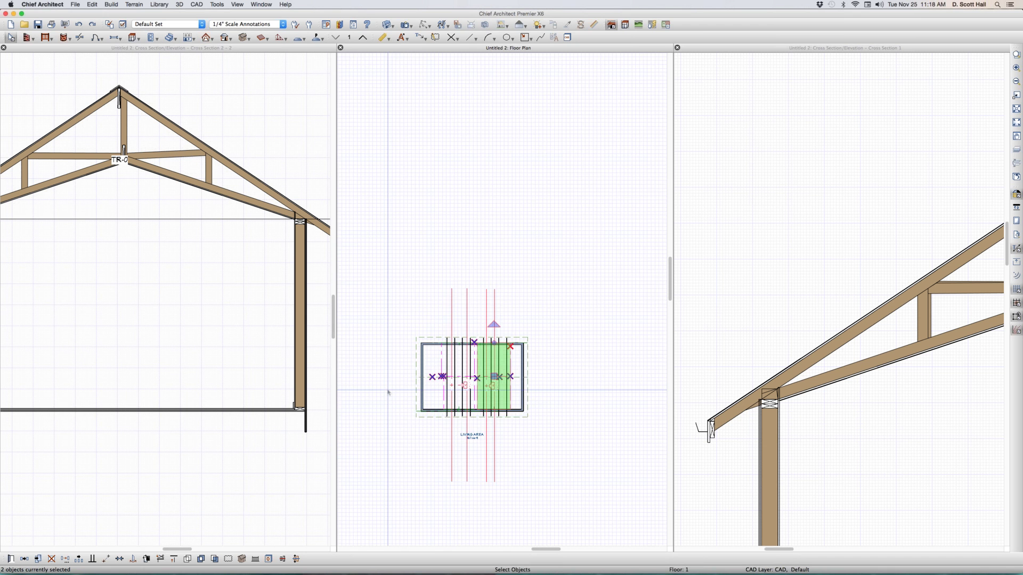
pyautogui.scroll(2, 513, 376)
pyautogui.scroll(2, 515, 375)
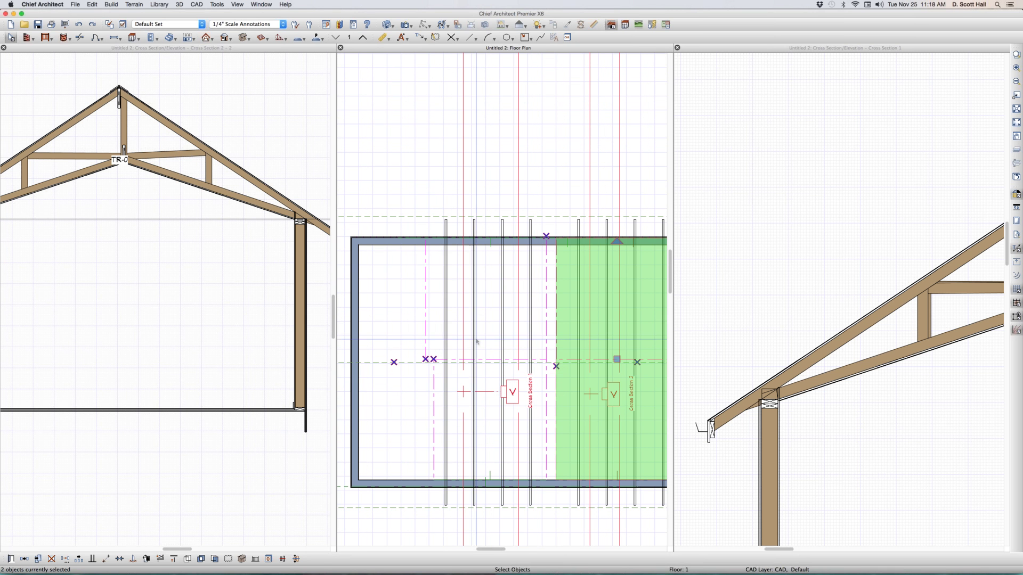
pyautogui.click(427, 305)
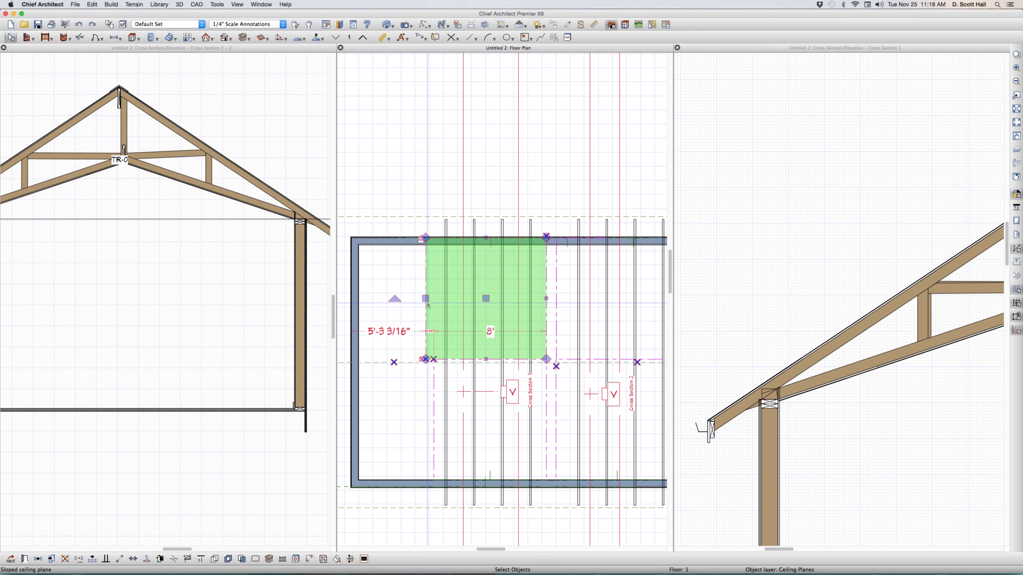
pyautogui.click(434, 444)
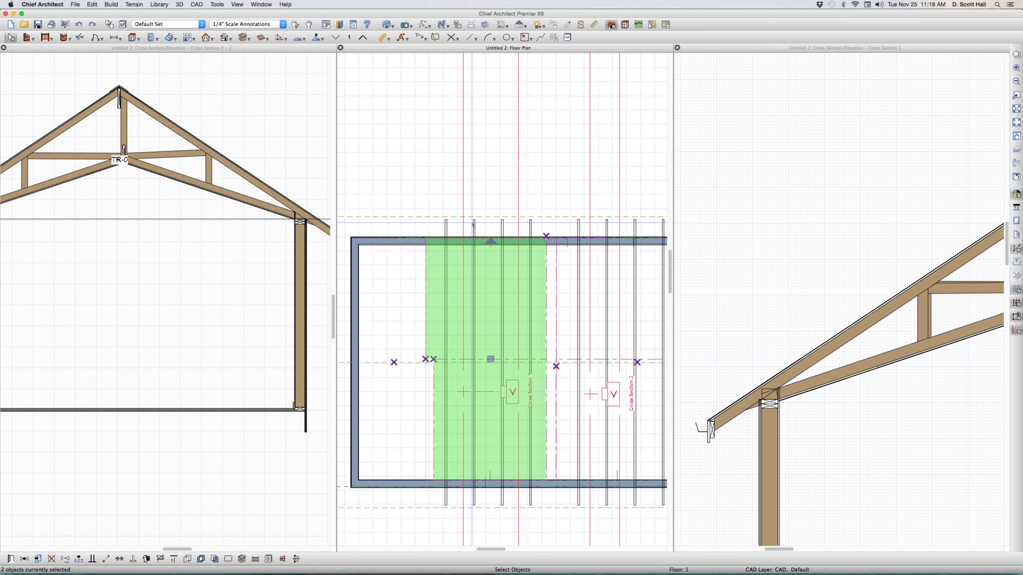
# Step: Check the edges of Cross Section 1's ceiling planes against the plan's upper and lower walls and the section's left top plate
pyautogui.scroll(4, 510, 311)
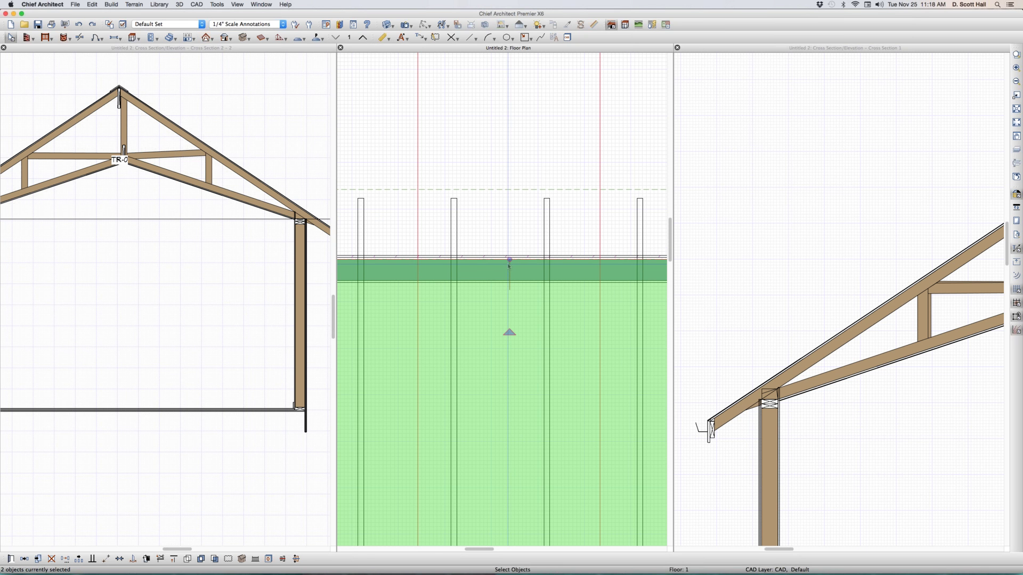
pyautogui.scroll(-4, 510, 265)
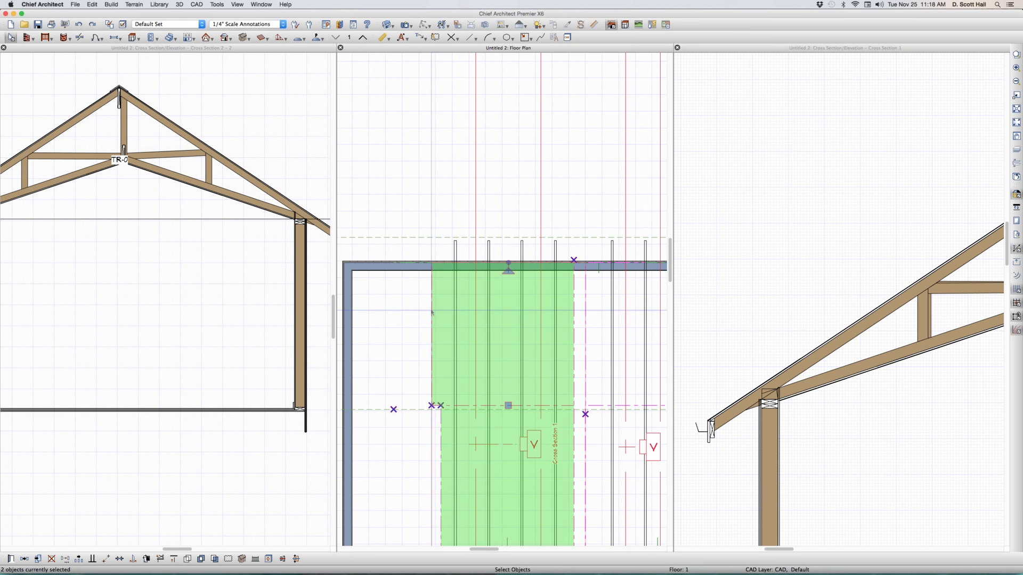
pyautogui.click(432, 312)
pyautogui.scroll(-5, 432, 313)
pyautogui.scroll(8, 496, 123)
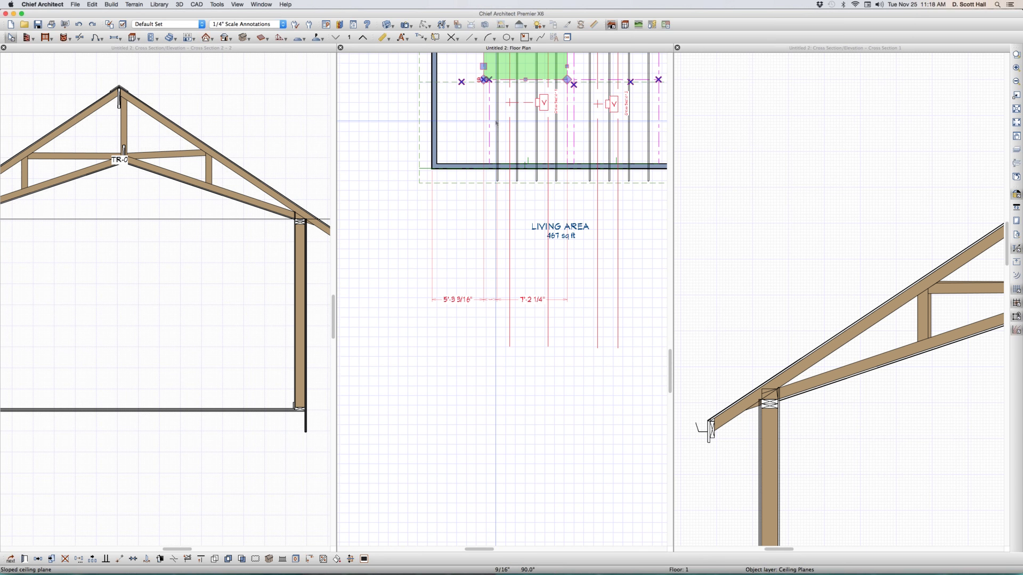
pyautogui.scroll(3, 496, 122)
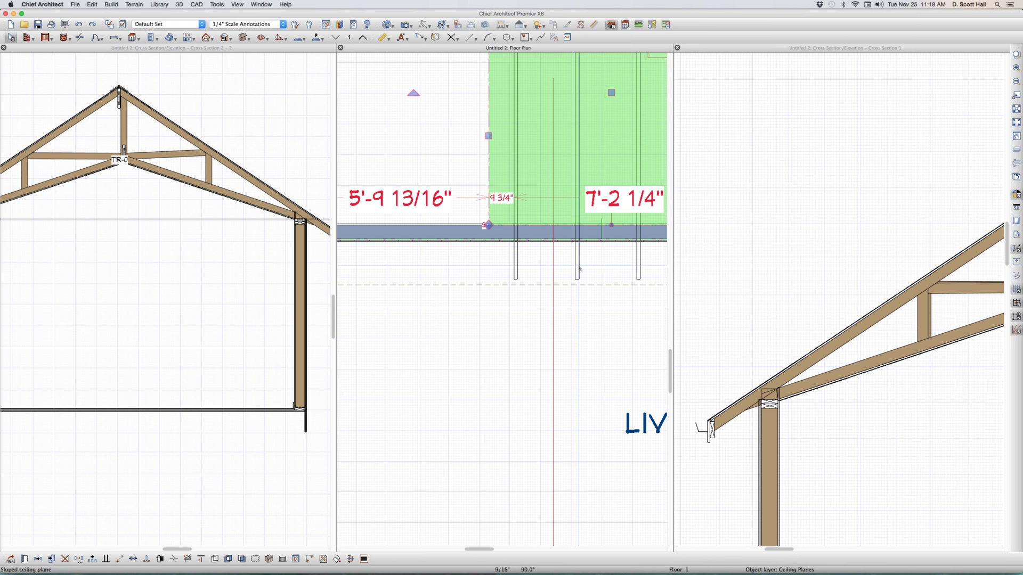
pyautogui.click(771, 407)
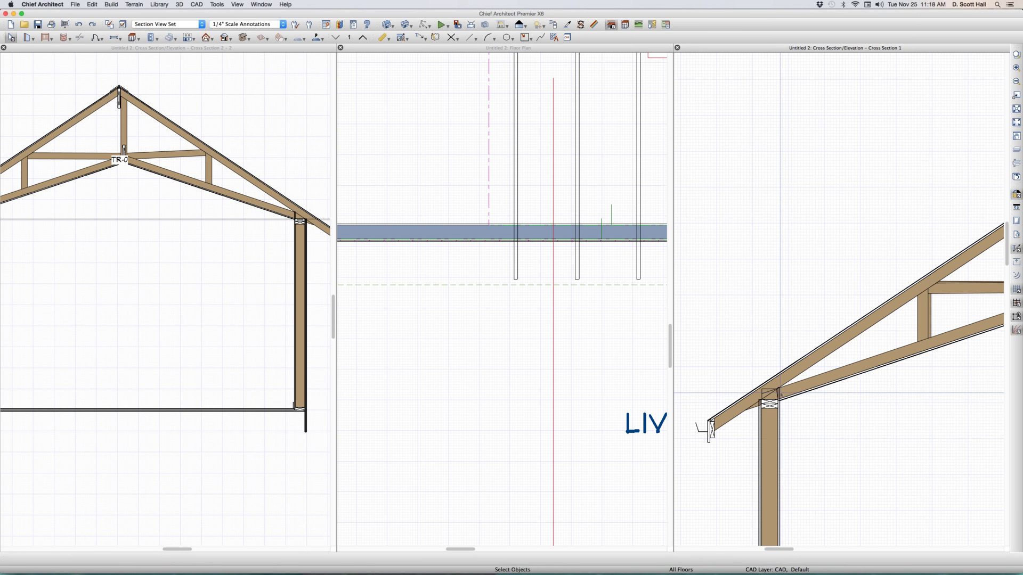
pyautogui.scroll(5, 771, 407)
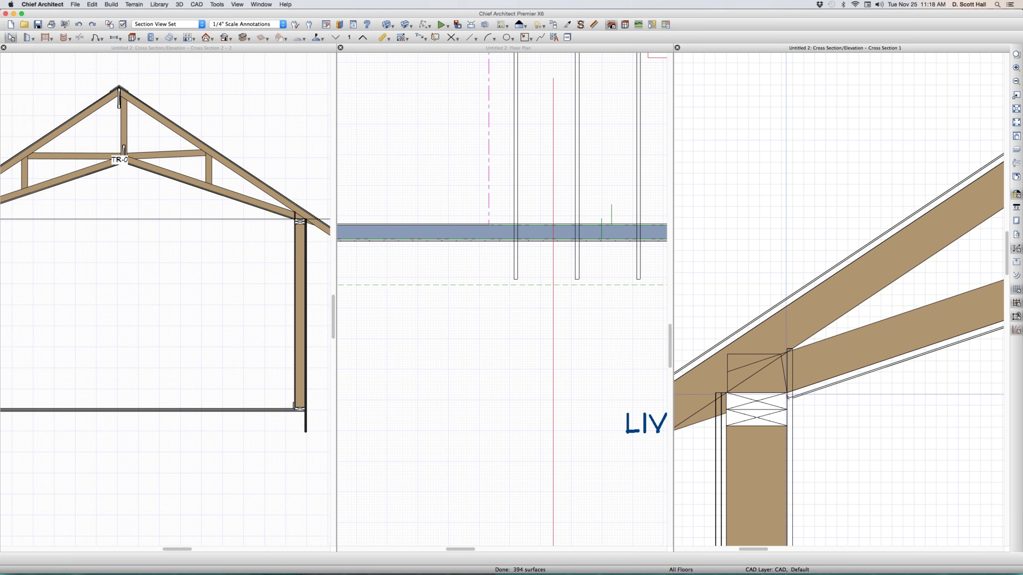
# Step: Examine where the truss and ceiling plane meet the top plates at the left and right walls in Cross Section 1
pyautogui.scroll(-3, 788, 394)
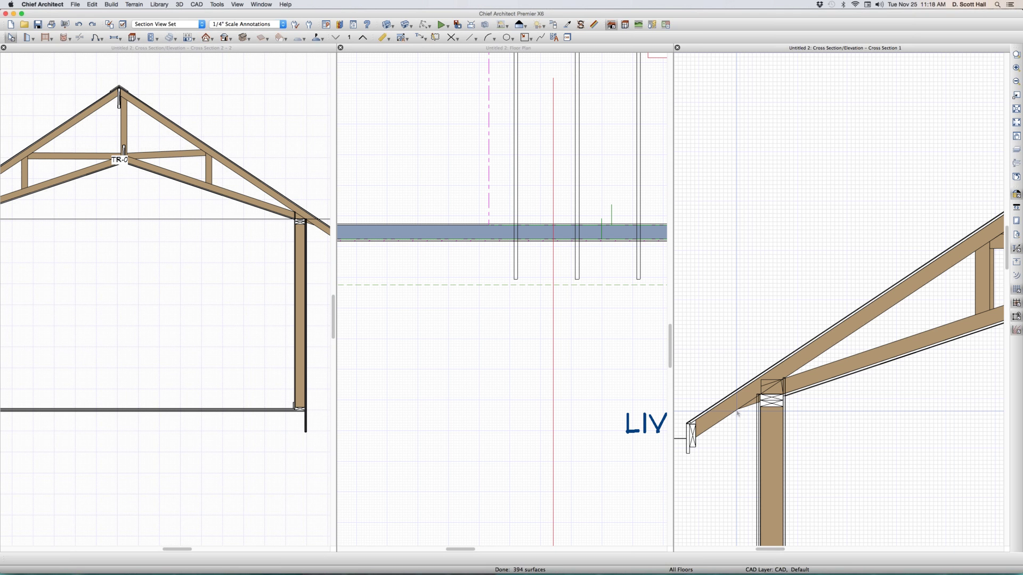
pyautogui.scroll(-5, 738, 413)
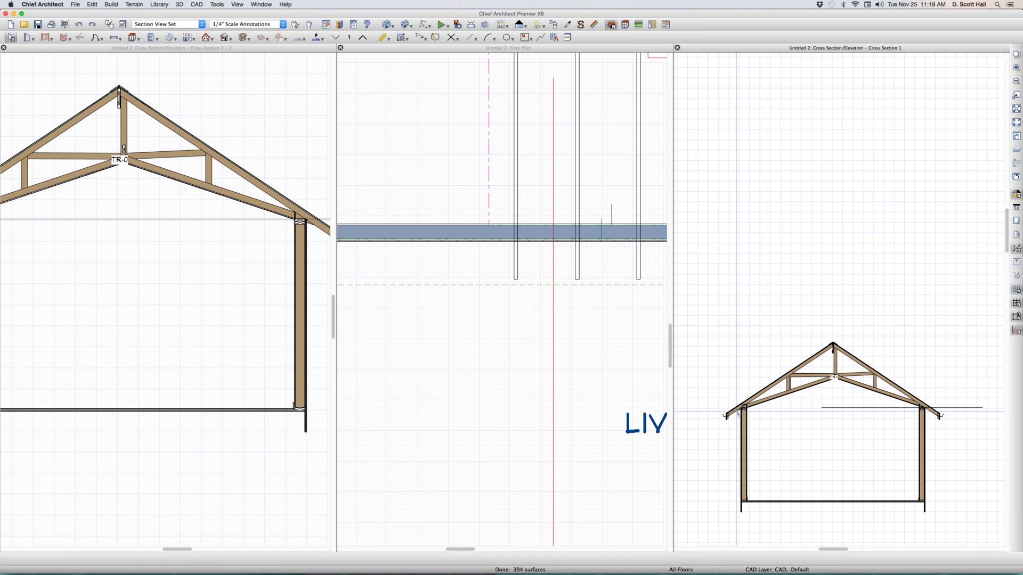
pyautogui.scroll(5, 943, 410)
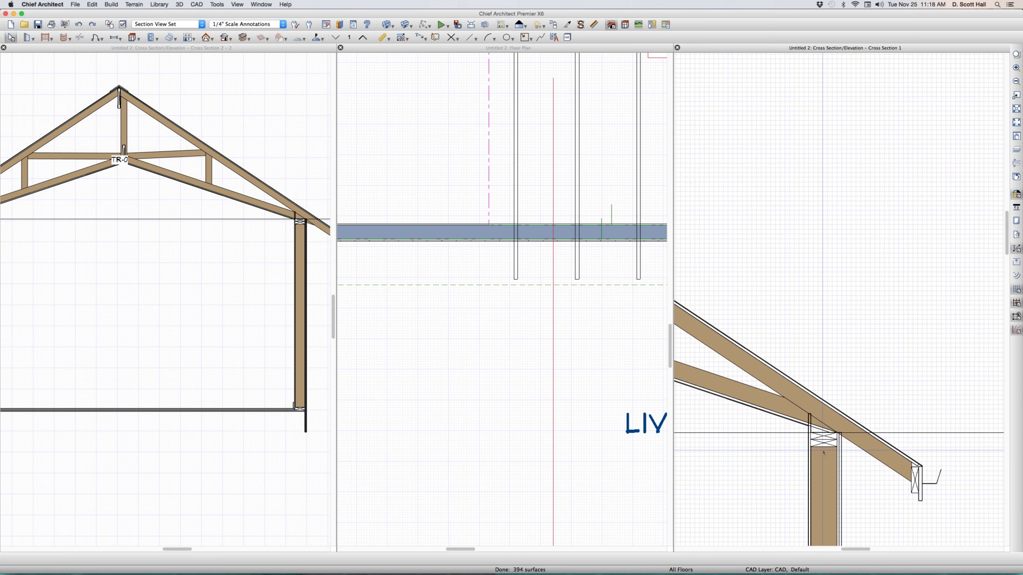
pyautogui.scroll(3, 823, 453)
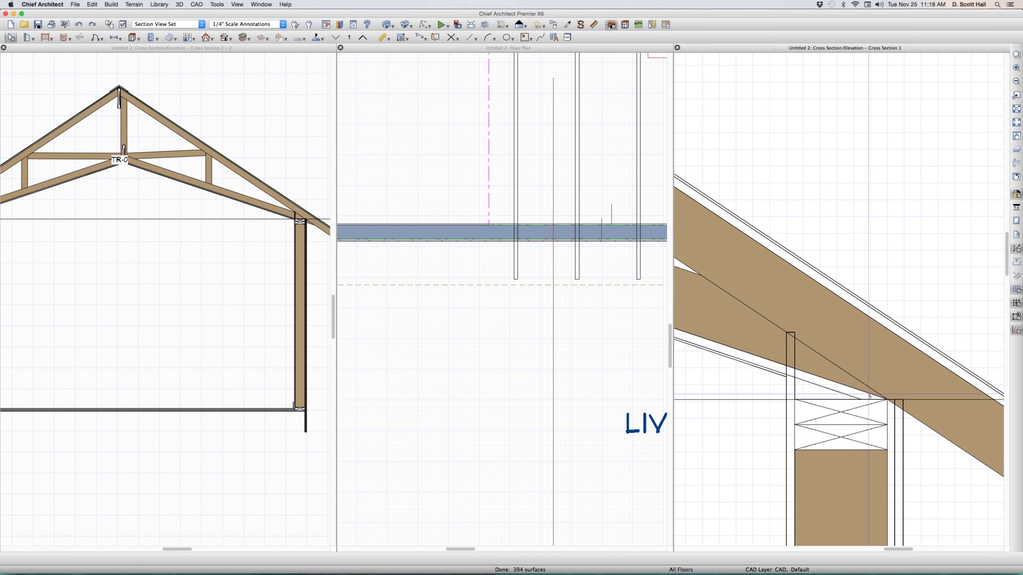
pyautogui.scroll(-3, 823, 381)
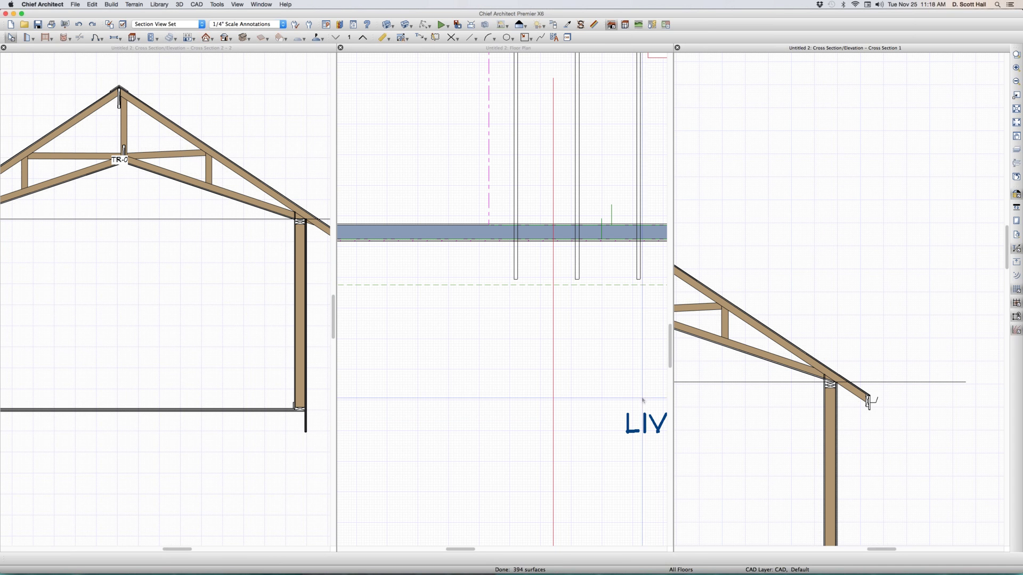
# Step: Select Cross Section 2's two ceiling planes on the plan and check their edges against the upper and lower walls
pyautogui.scroll(-5, 488, 368)
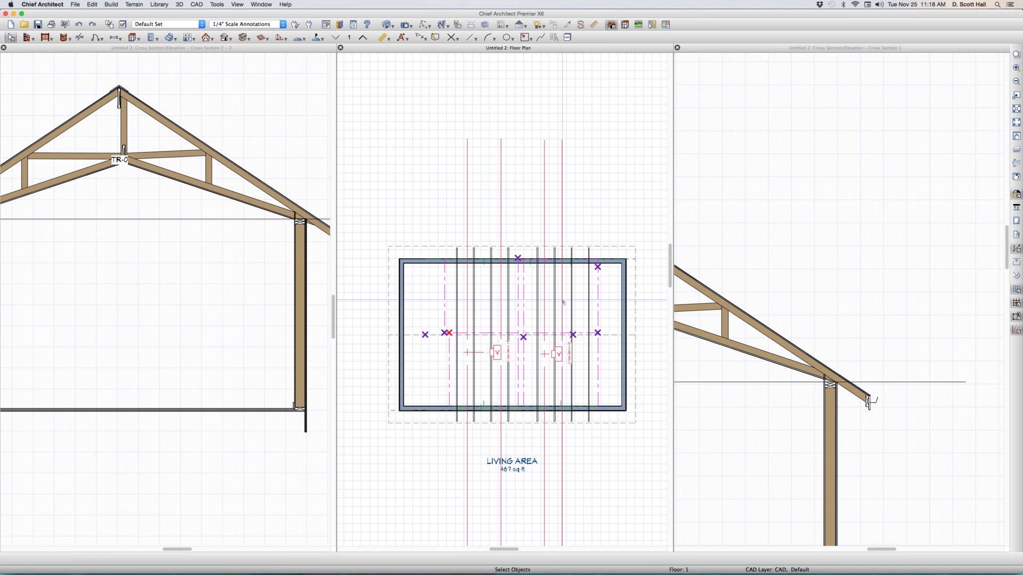
pyautogui.click(583, 356)
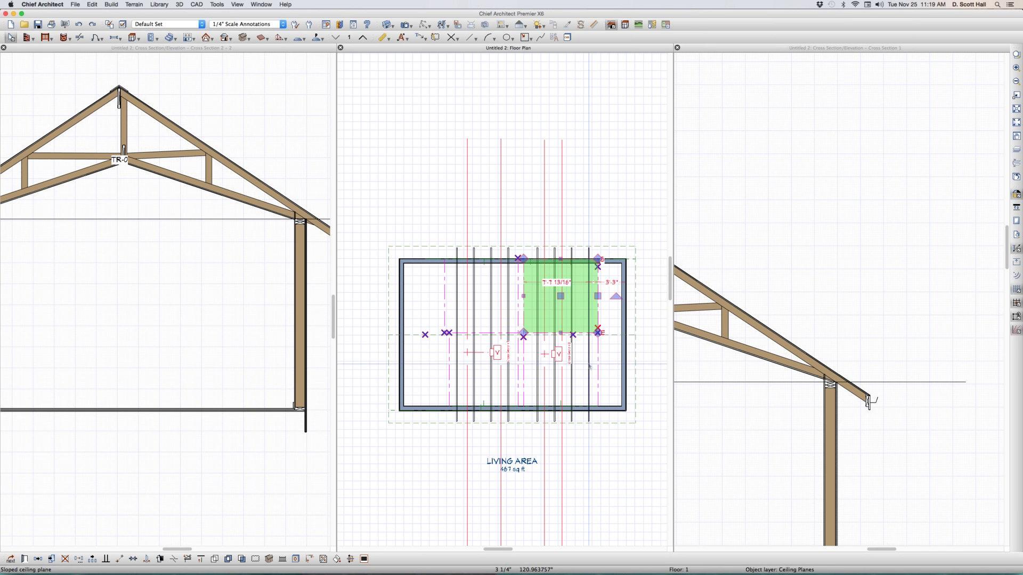
pyautogui.keyDown('shift'); pyautogui.click(601, 367); pyautogui.keyUp('shift')
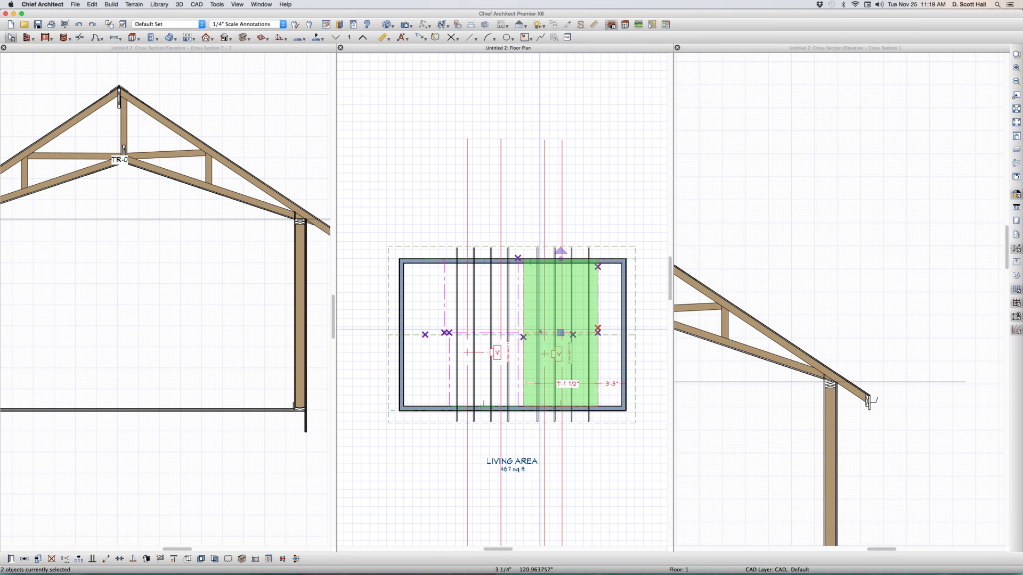
pyautogui.scroll(3, 560, 259)
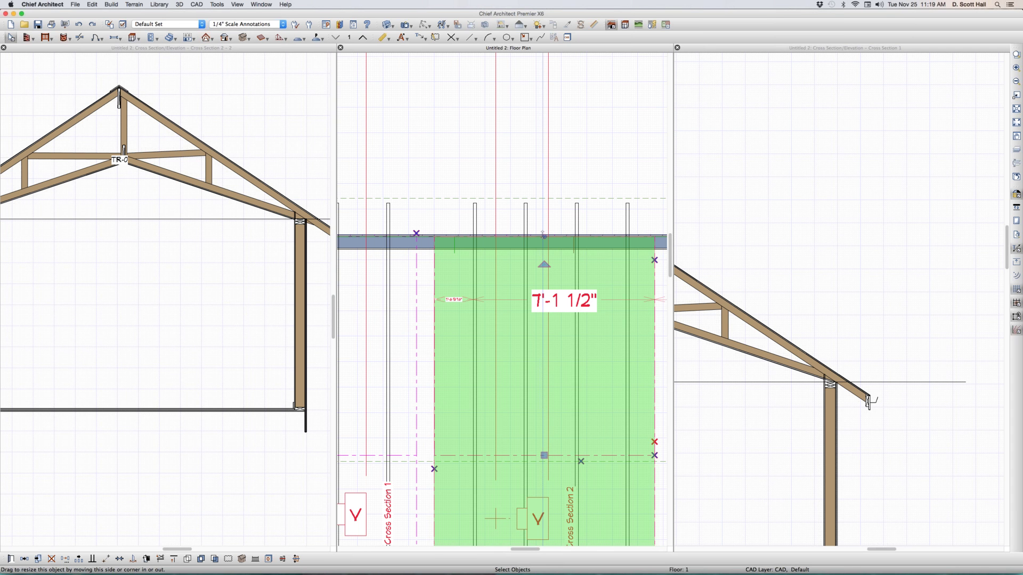
pyautogui.scroll(-3, 544, 236)
pyautogui.scroll(2, 543, 320)
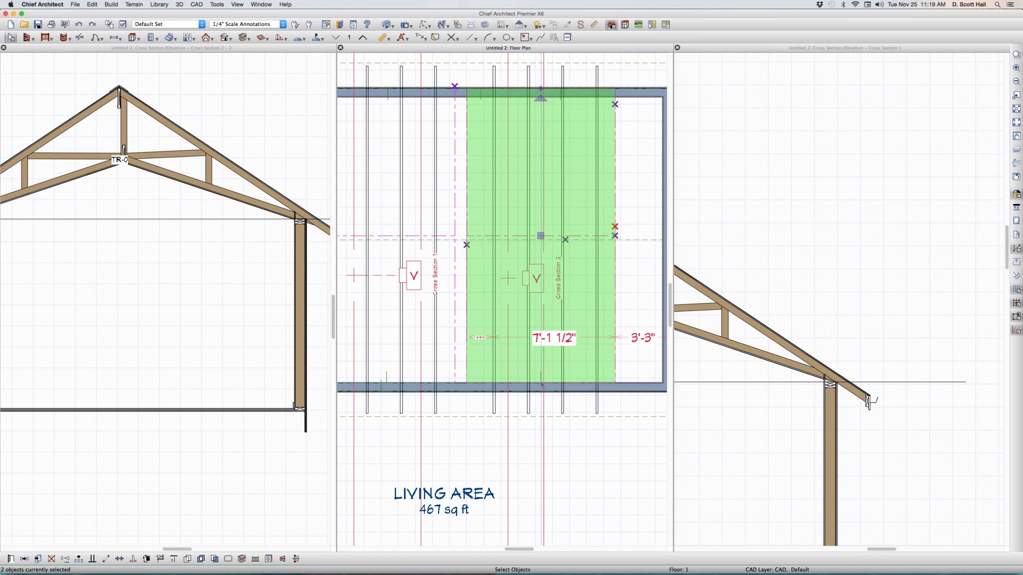
pyautogui.scroll(-3, 542, 384)
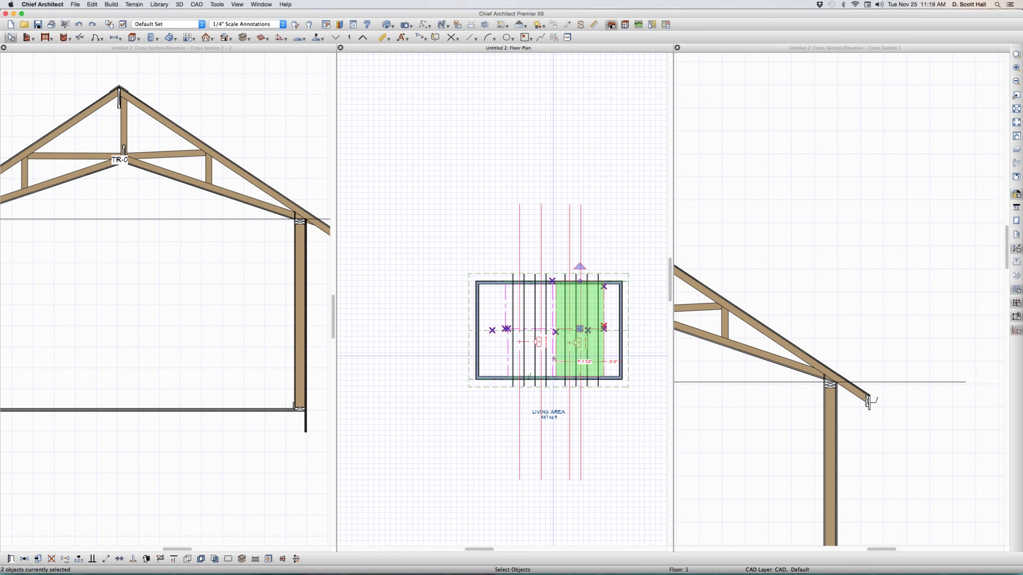
pyautogui.scroll(3, 576, 341)
# Step: Select the truss in Cross Section 2 and examine its heel and bottom chord at the right wall's top plates
pyautogui.click(325, 287)
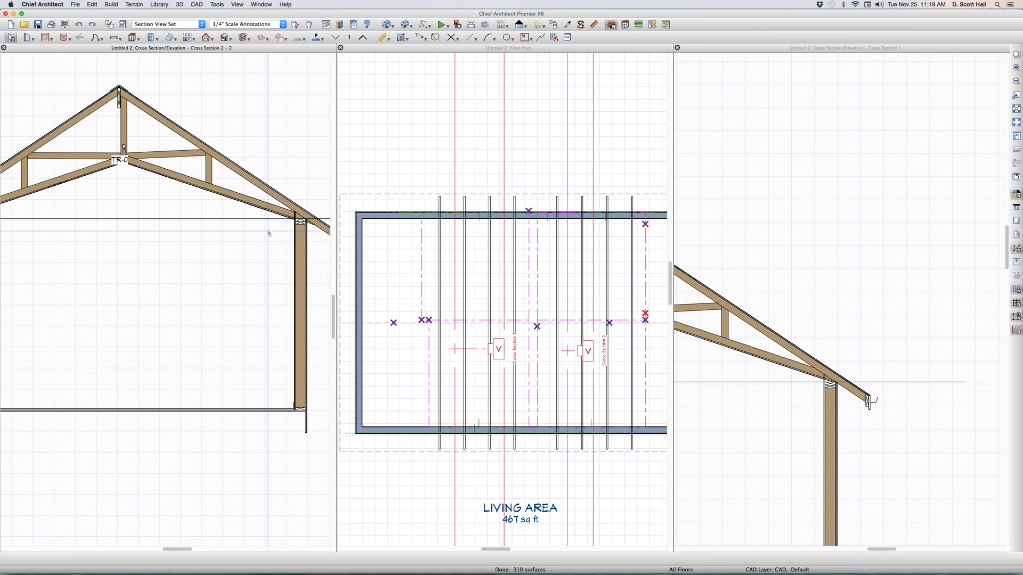
pyautogui.scroll(3, 269, 233)
pyautogui.scroll(-3, 272, 233)
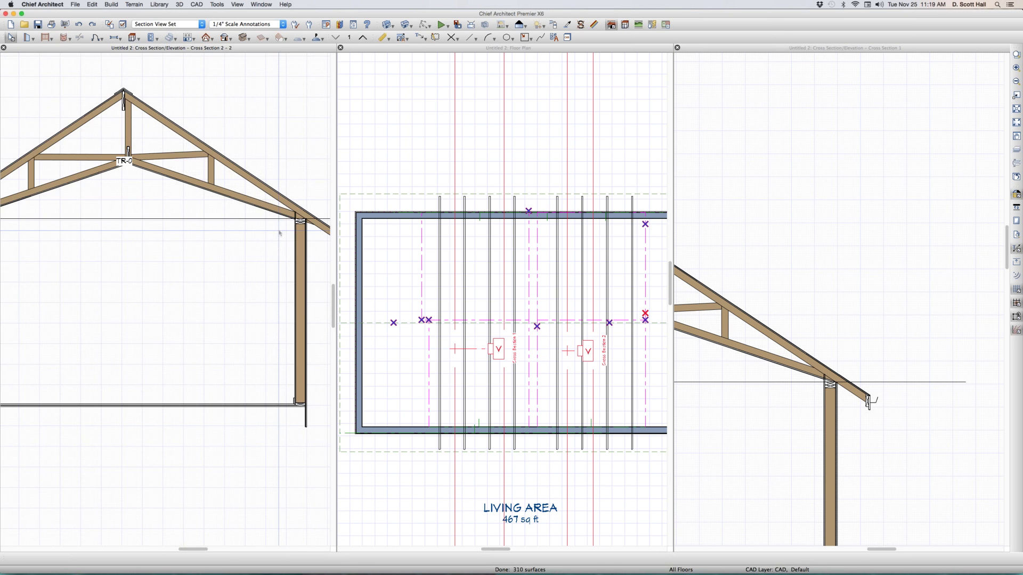
pyautogui.scroll(5, 287, 233)
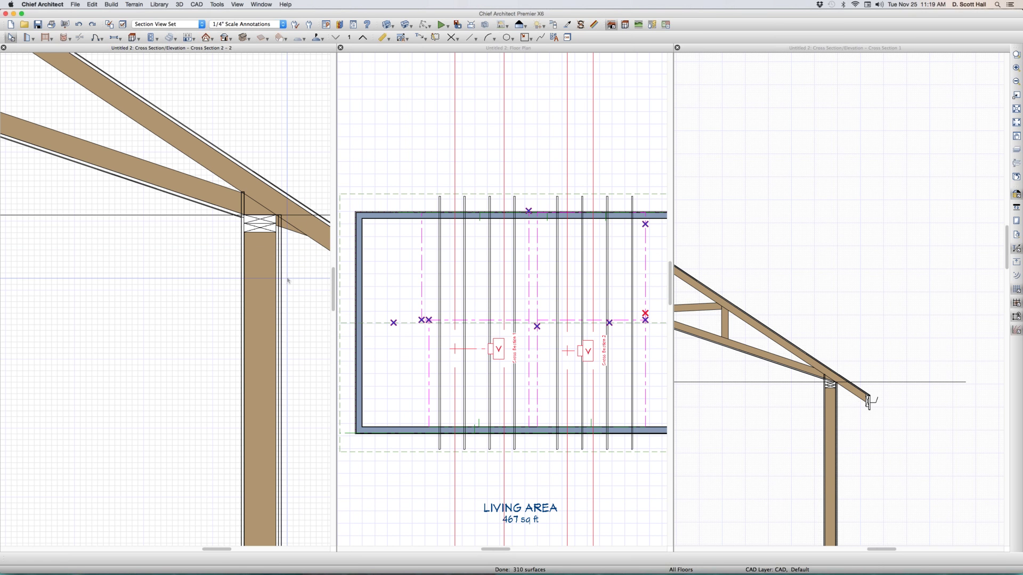
pyautogui.click(228, 199)
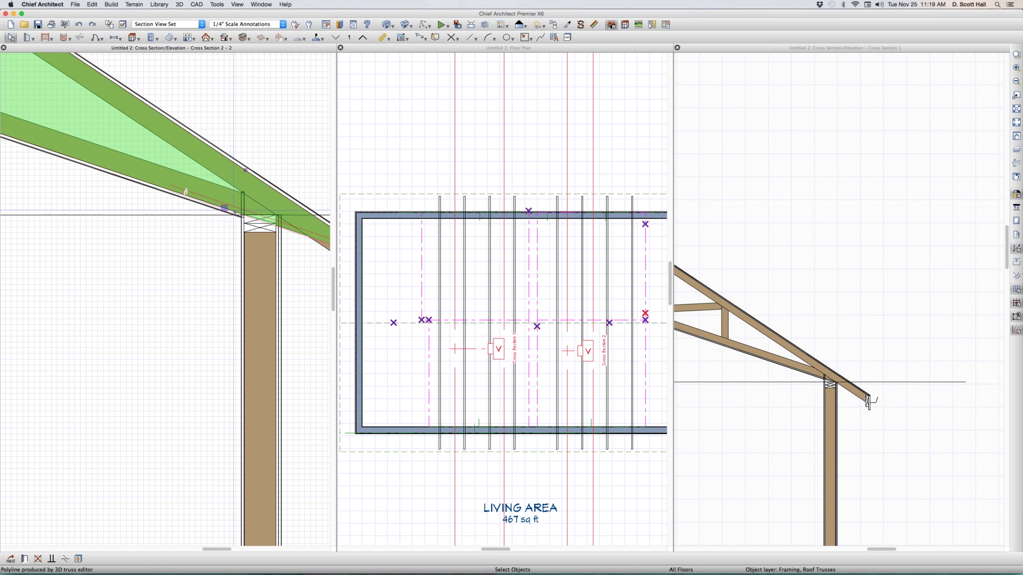
pyautogui.scroll(2, 224, 207)
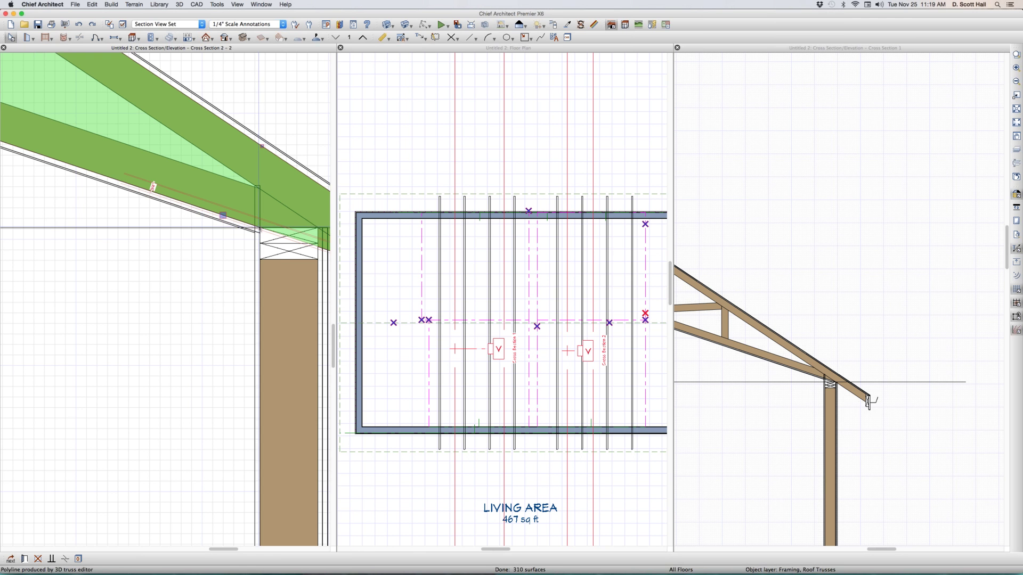
pyautogui.scroll(-1, 259, 229)
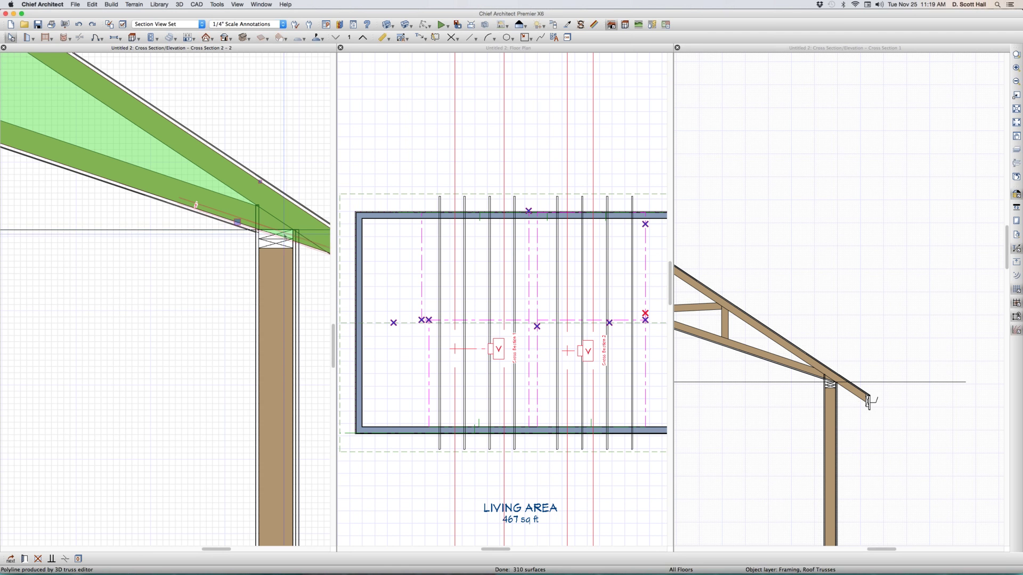
pyautogui.scroll(1, 261, 230)
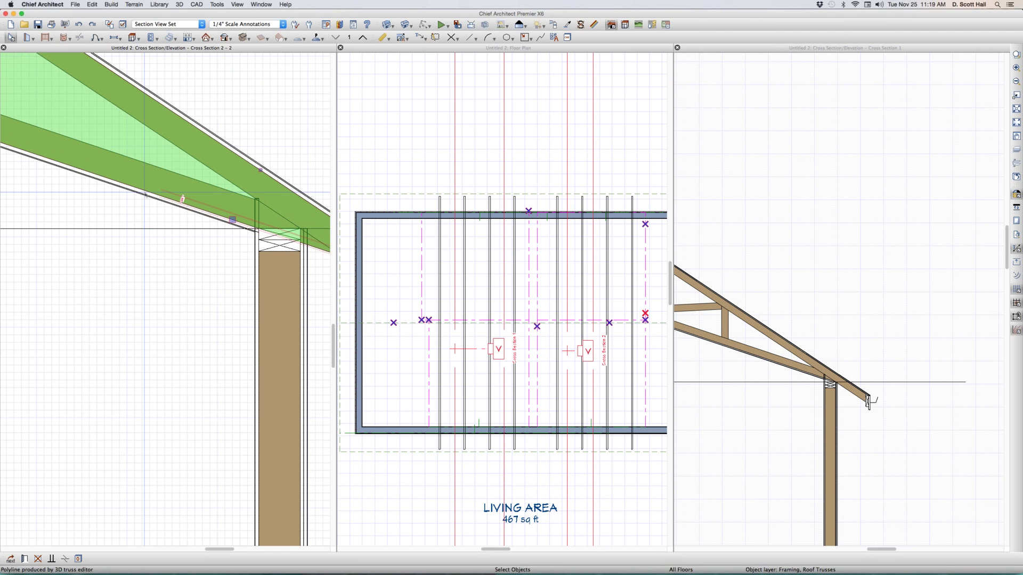
pyautogui.moveTo(233, 219); pyautogui.dragTo(147, 178)
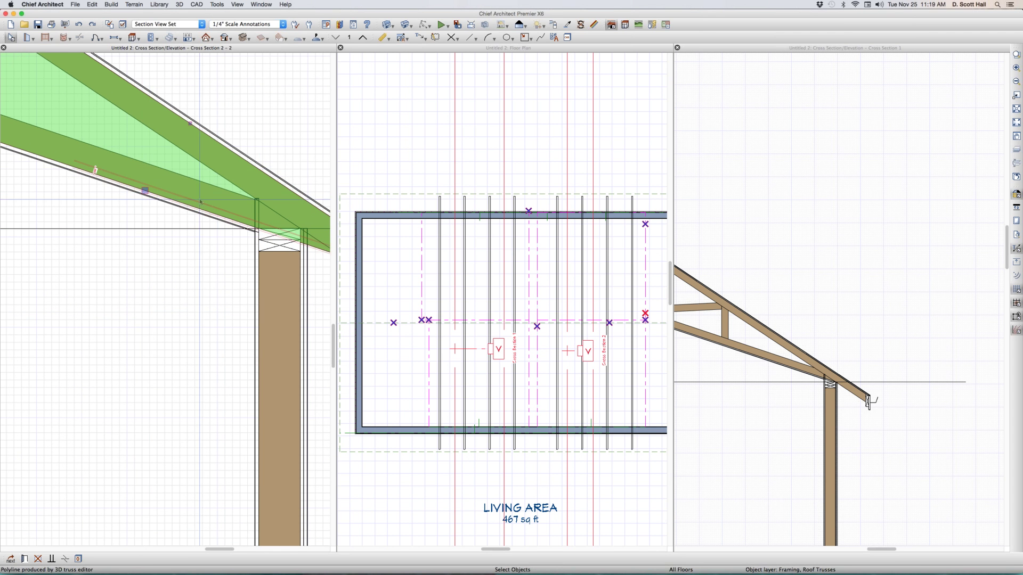
# Step: Examine how the selected truss overlaps the left wall's top plates in Cross Section 2, and clear the selection
pyautogui.scroll(-5, 140, 275)
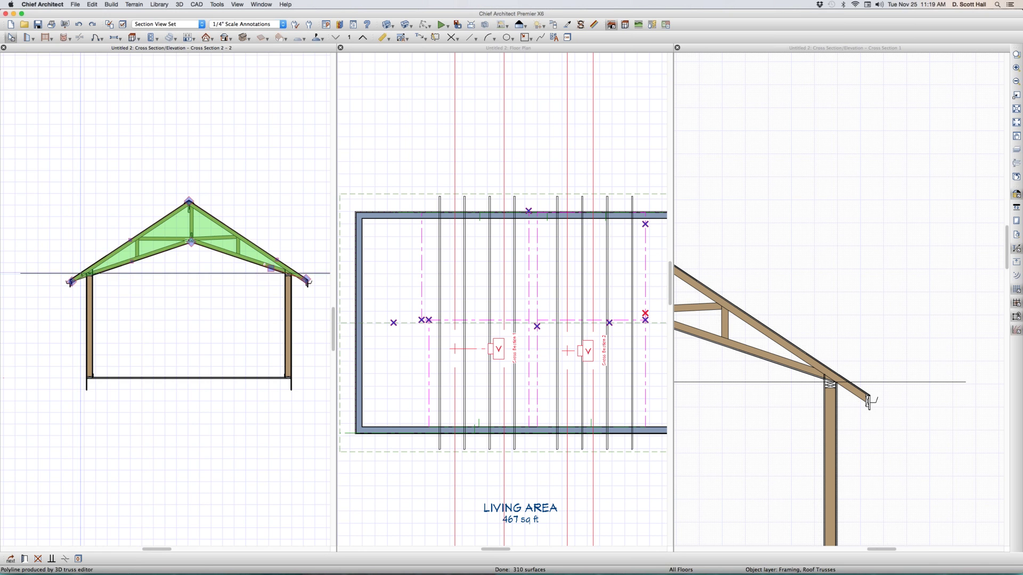
pyautogui.scroll(5, 263, 300)
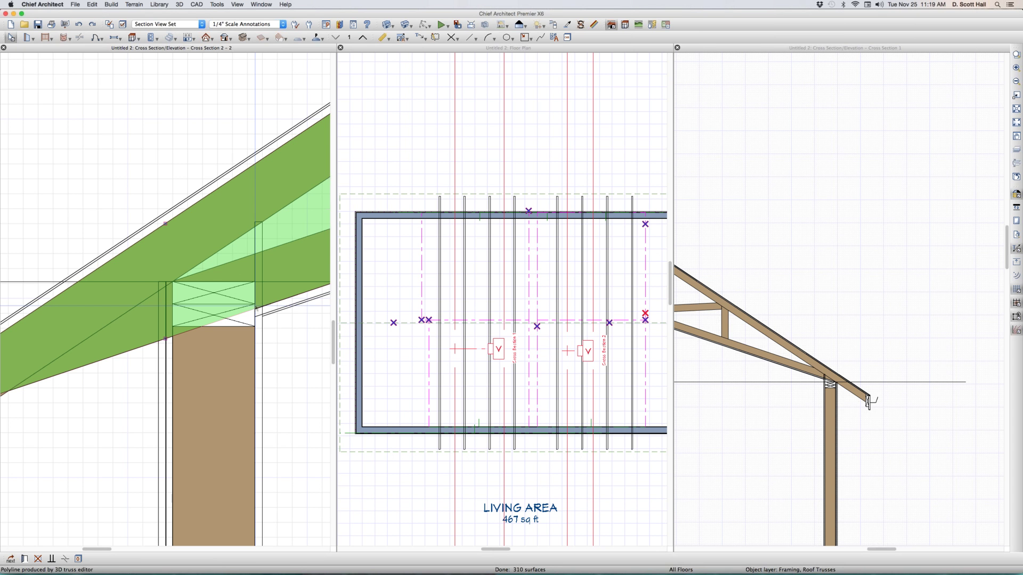
pyautogui.scroll(-5, 256, 306)
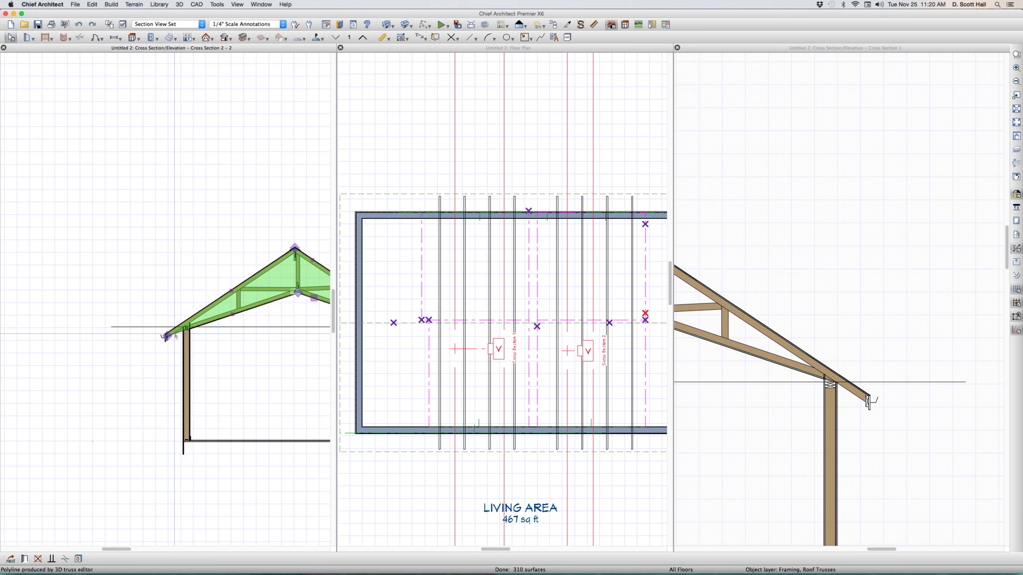
pyautogui.scroll(-2, 175, 337)
pyautogui.scroll(2, 310, 335)
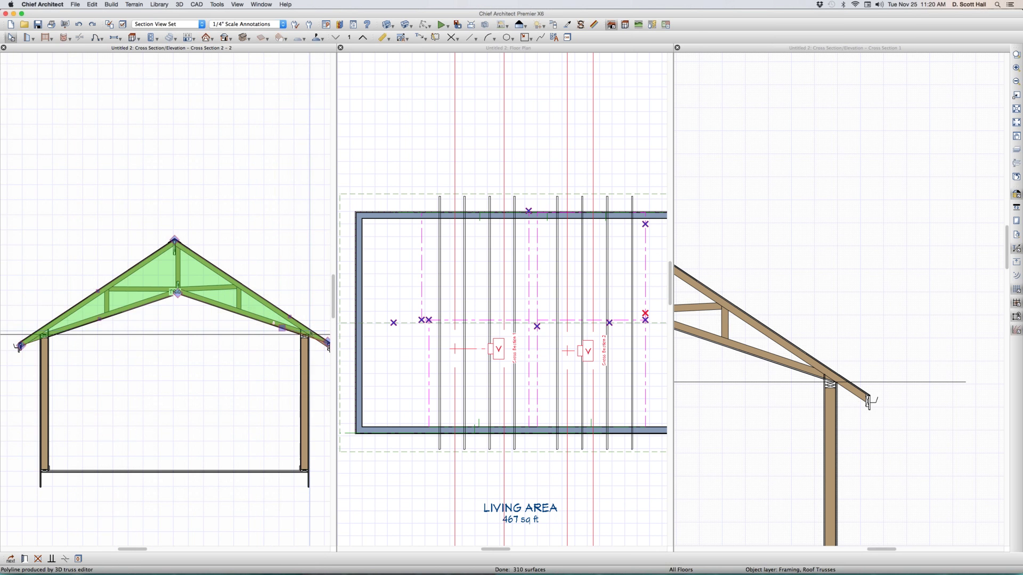
pyautogui.scroll(2, 285, 272)
pyautogui.click(286, 272)
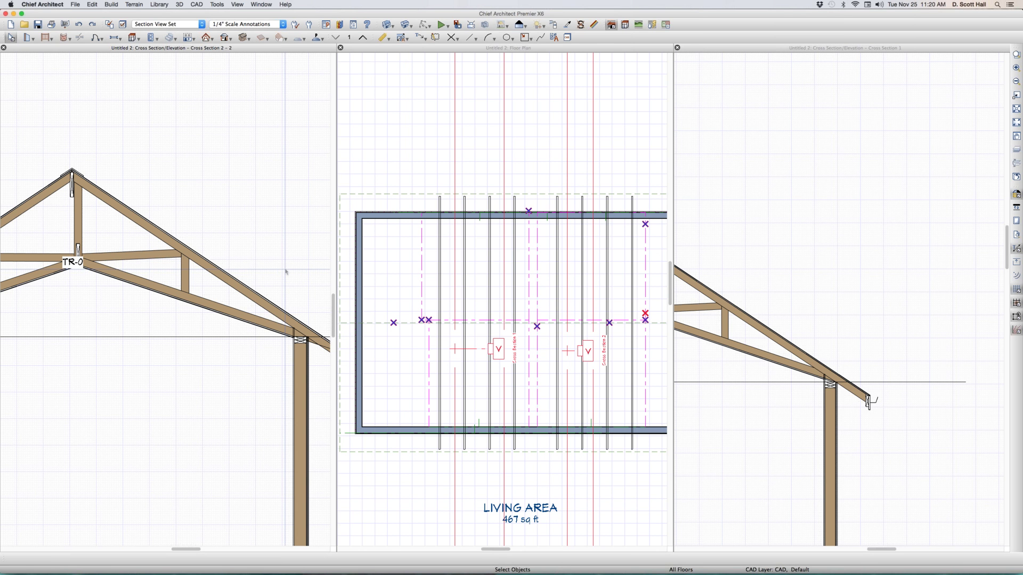
# Step: Review the Build Roof settings, toggling the Trusses (no Birdsmouth) option, and close them without changes
pyautogui.click(211, 38)
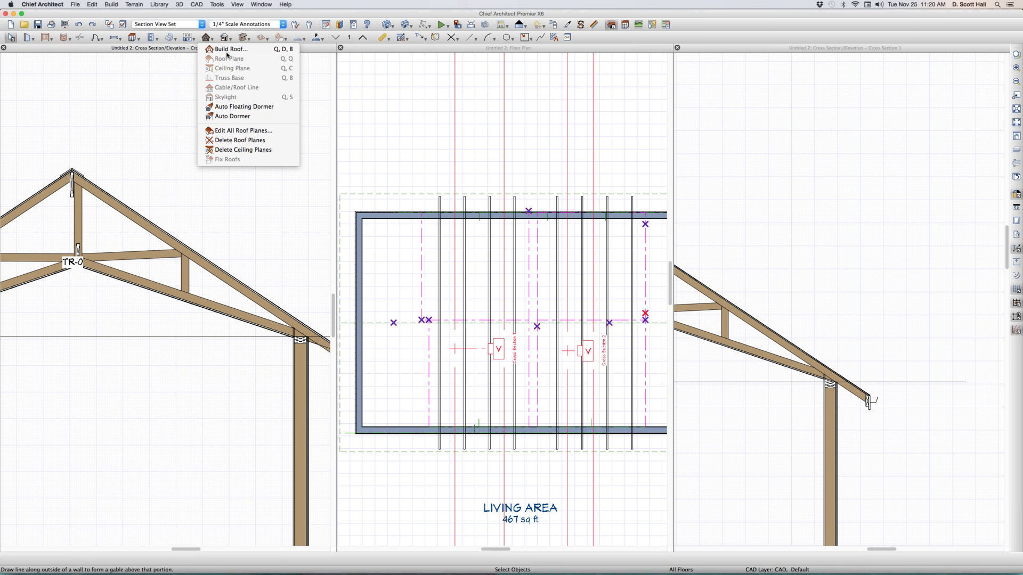
pyautogui.click(213, 40)
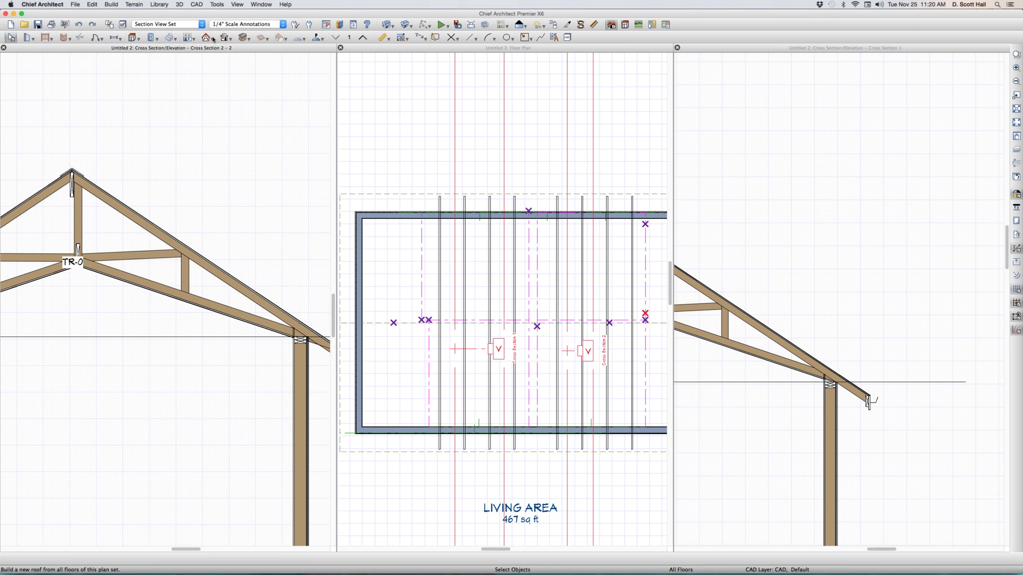
pyautogui.click(213, 40)
pyautogui.click(471, 110)
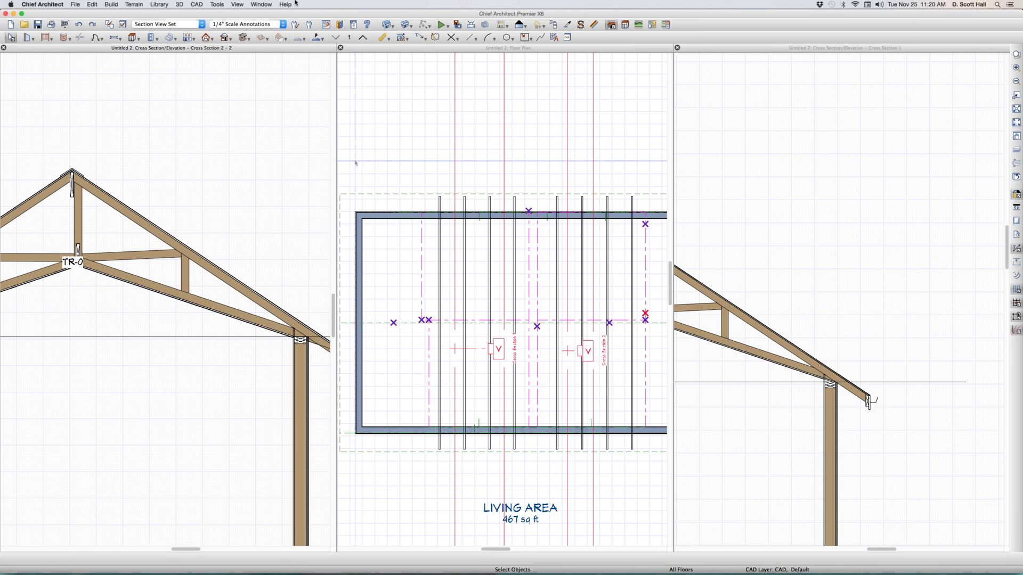
pyautogui.doubleClick(212, 40)
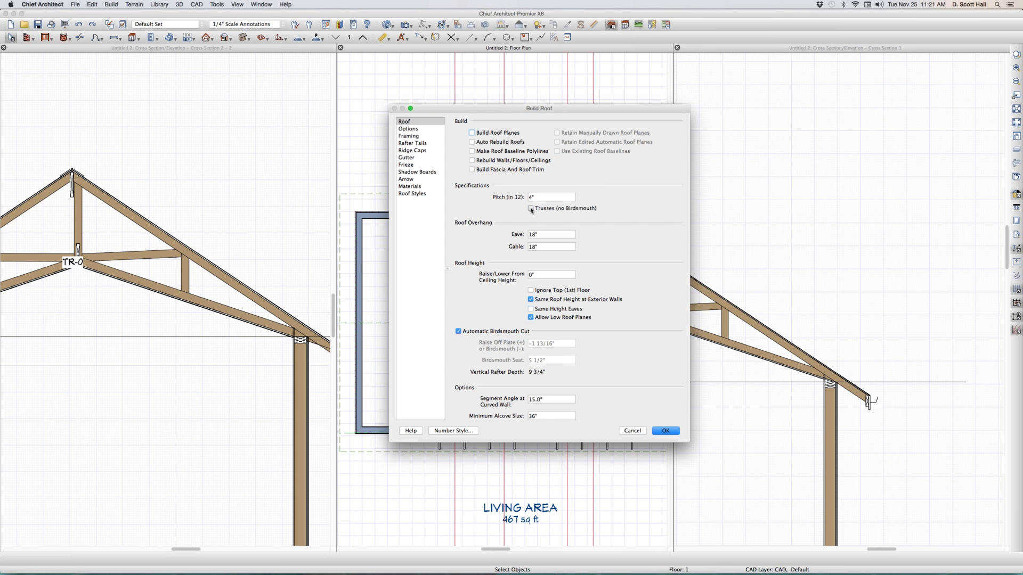
pyautogui.click(531, 209)
pyautogui.click(531, 209)
pyautogui.click(531, 209)
pyautogui.click(631, 431)
# Step: Inspect the upper roof plane and Cross Section 1's upper ceiling plane on the plan by selecting each in turn
pyautogui.scroll(-2, 479, 245)
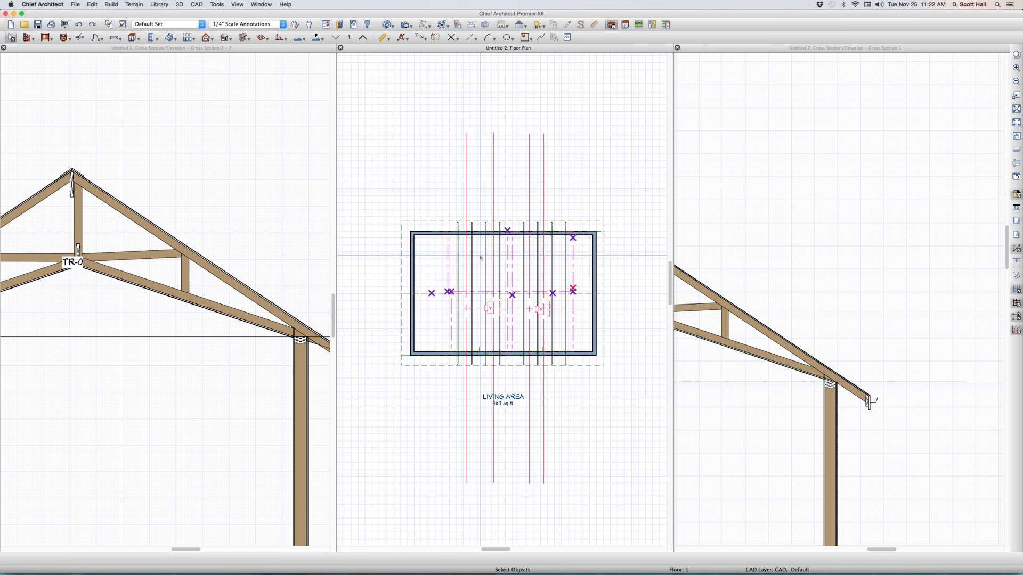
pyautogui.scroll(2, 479, 243)
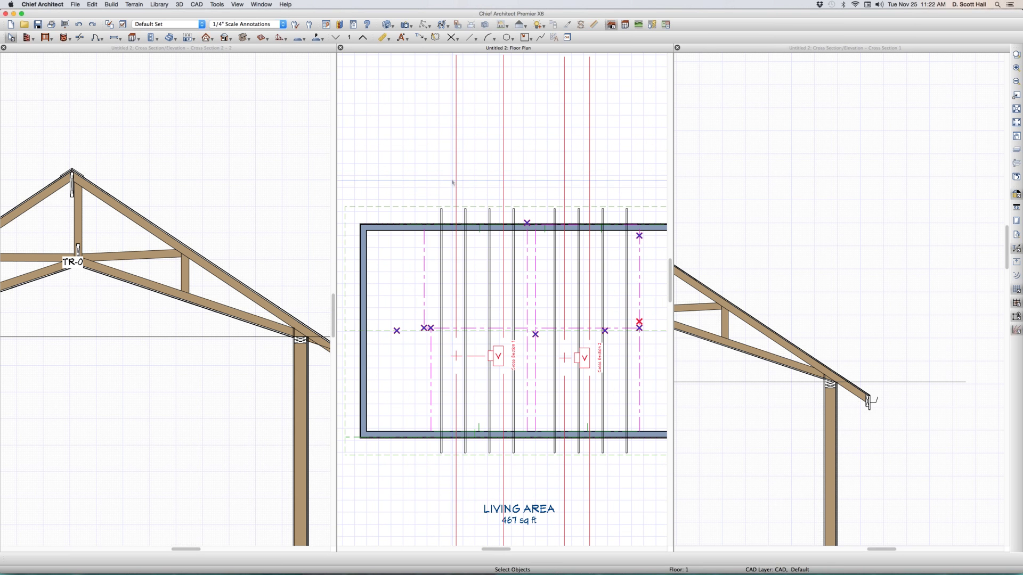
pyautogui.scroll(-2, 462, 202)
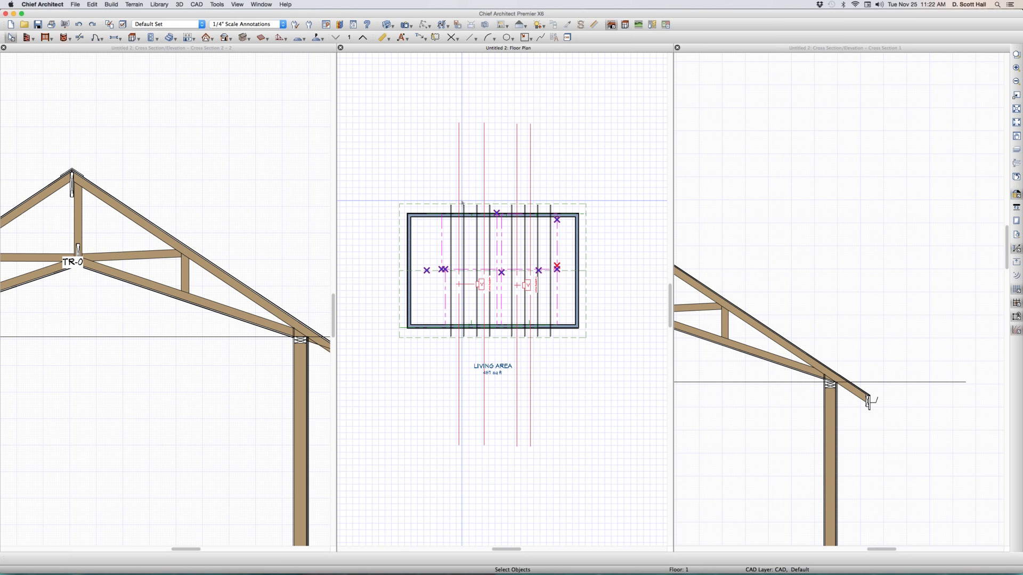
pyautogui.click(426, 205)
pyautogui.scroll(2, 436, 178)
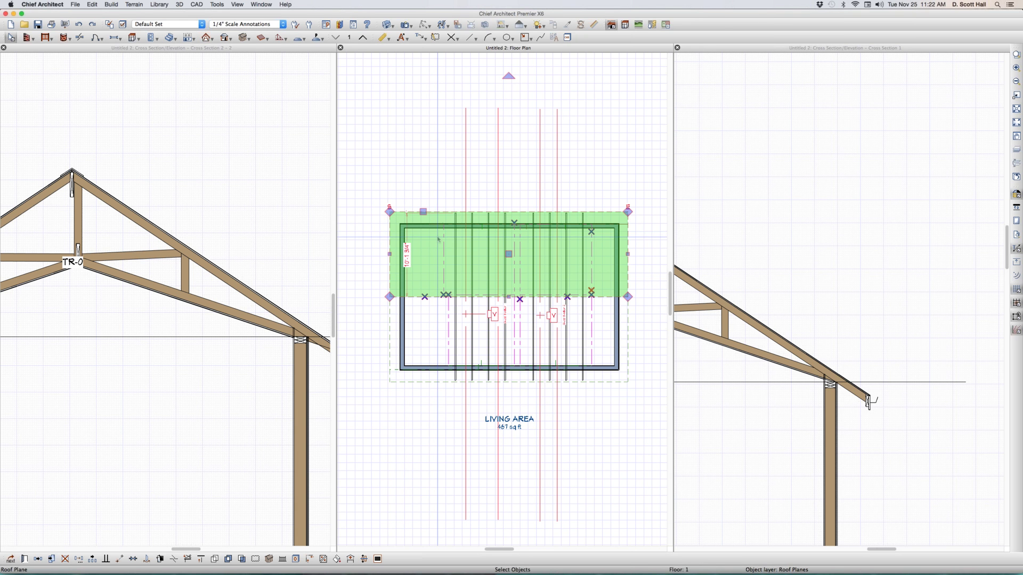
pyautogui.click(445, 241)
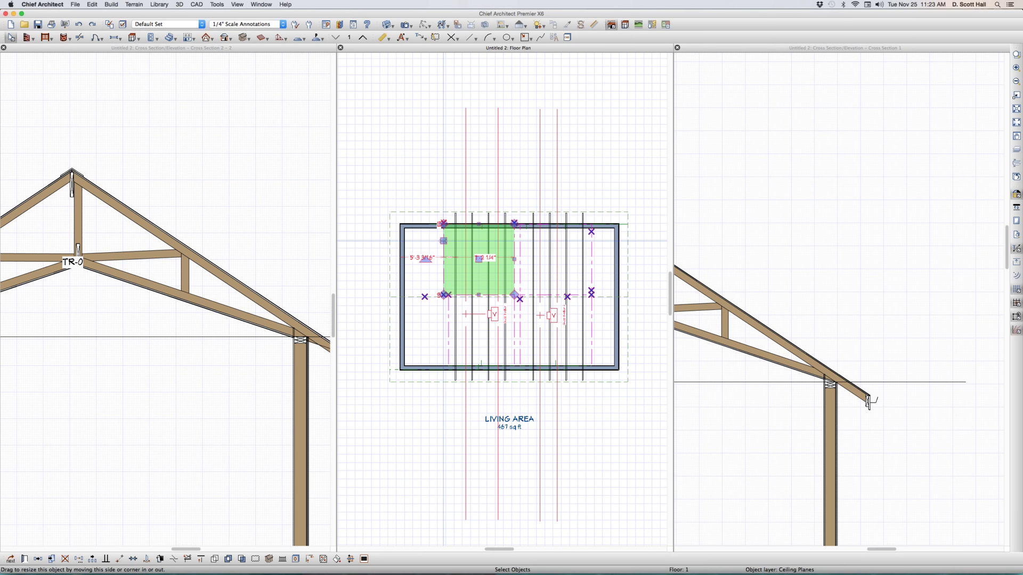
pyautogui.press('Delete')
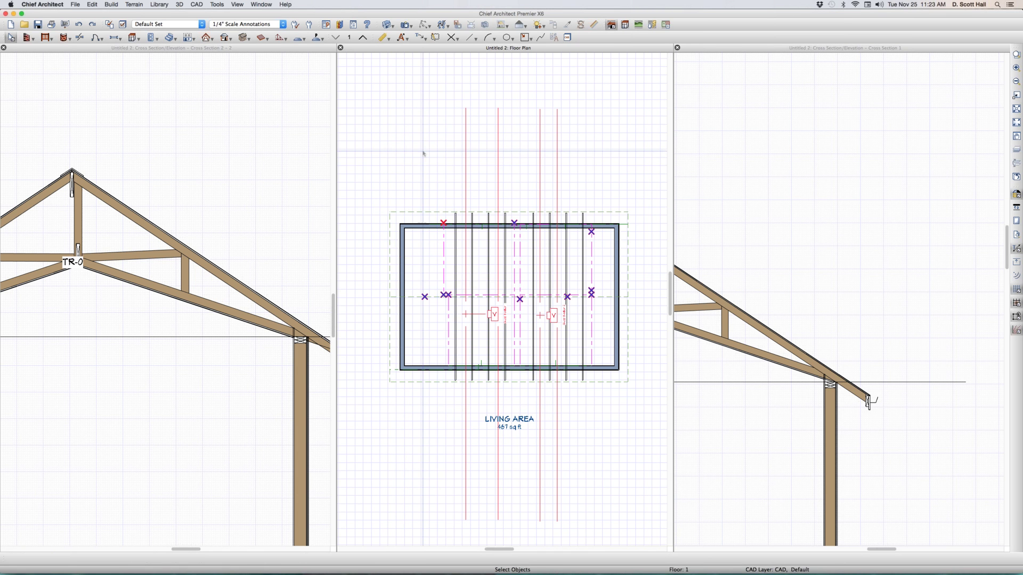